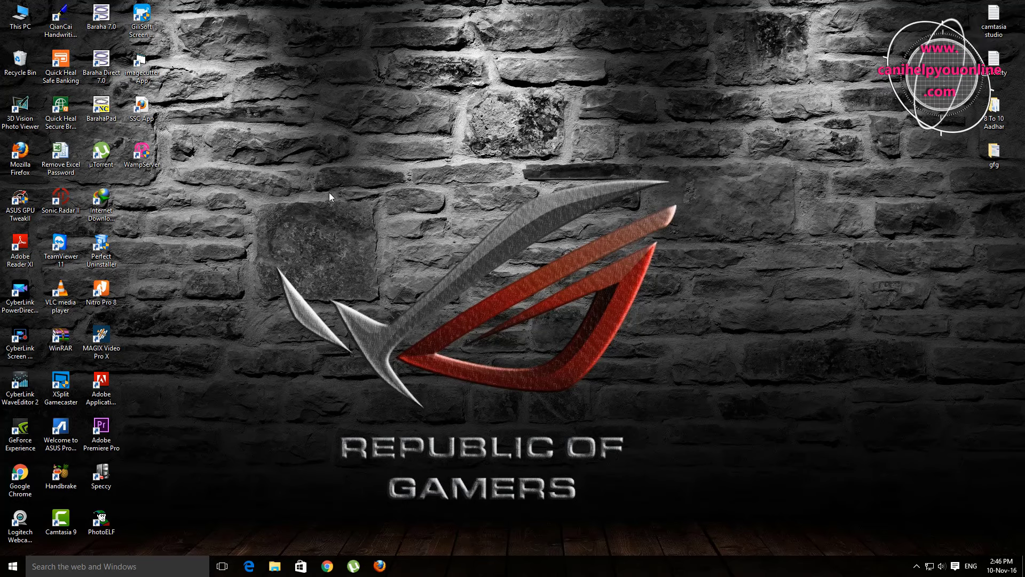
Step: Open Google in Chrome from the Browser bookmarks and search for the msbshse suggestion after typing 'msb'
left_click(327, 566)
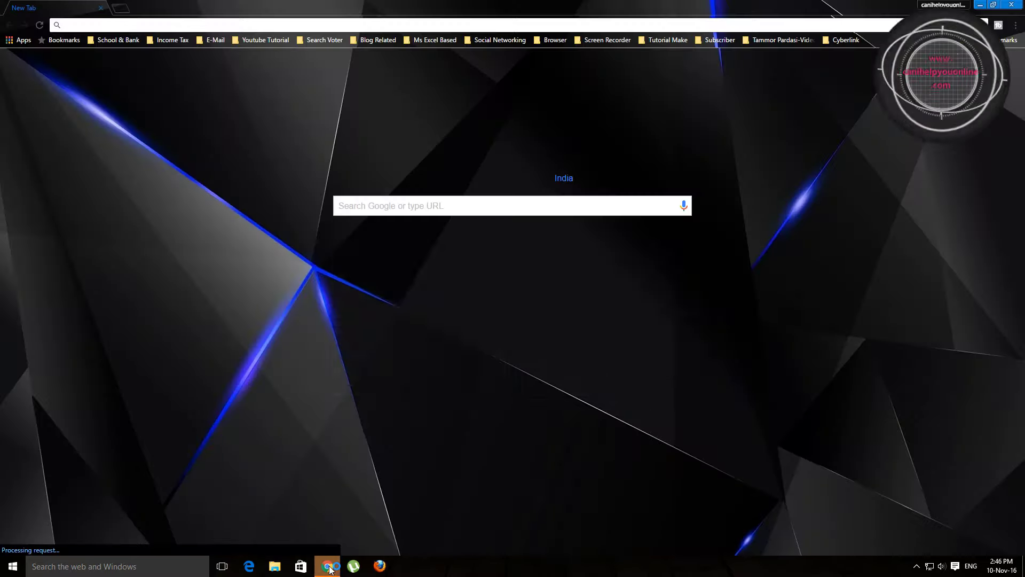
left_click(555, 40)
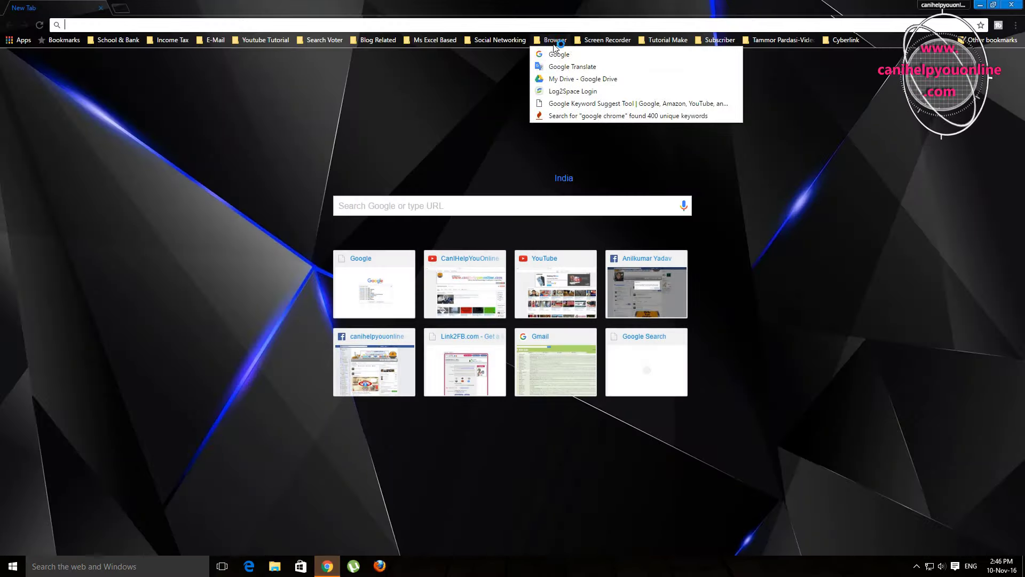
left_click(556, 56)
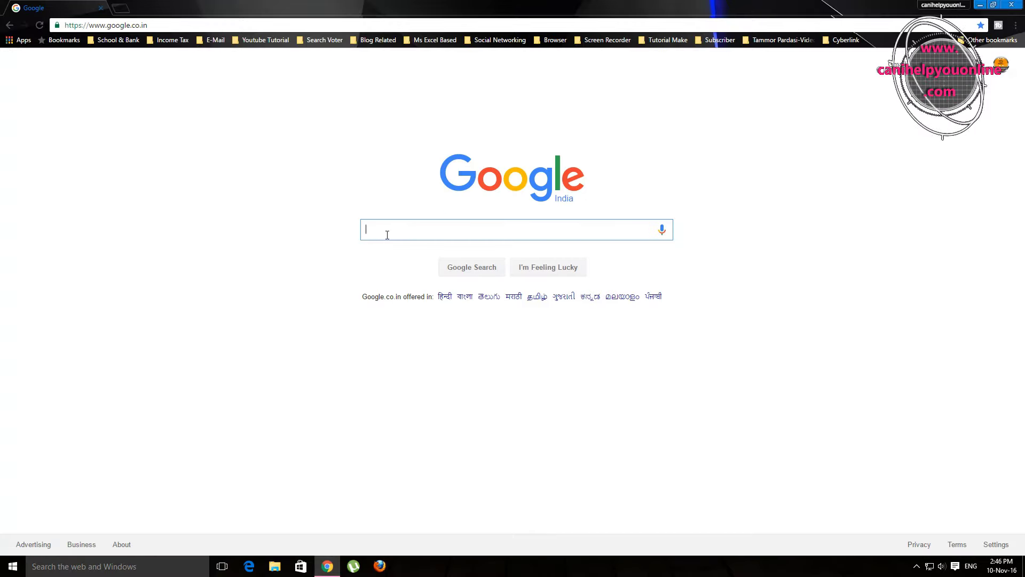
type("msb")
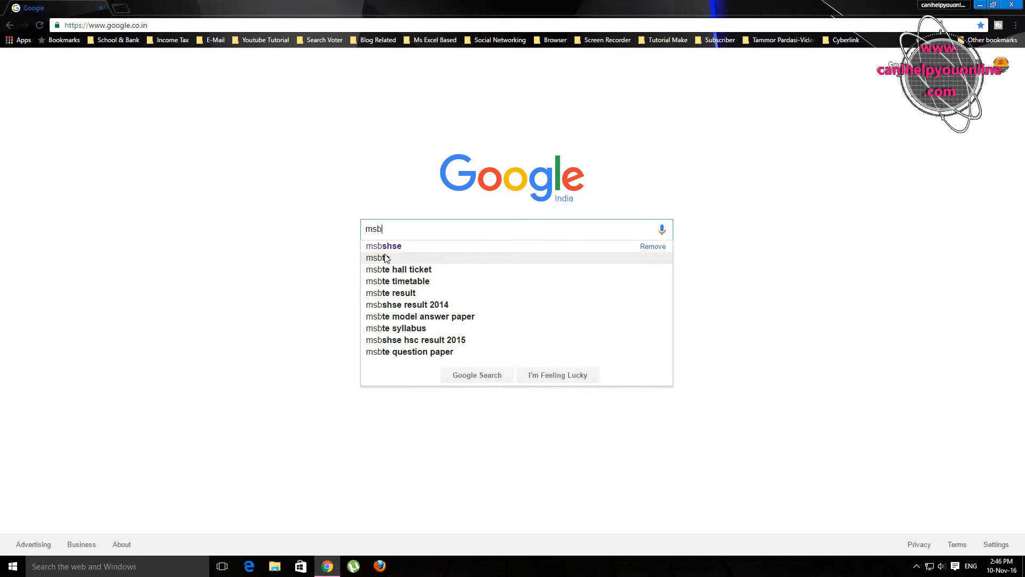
left_click(385, 249)
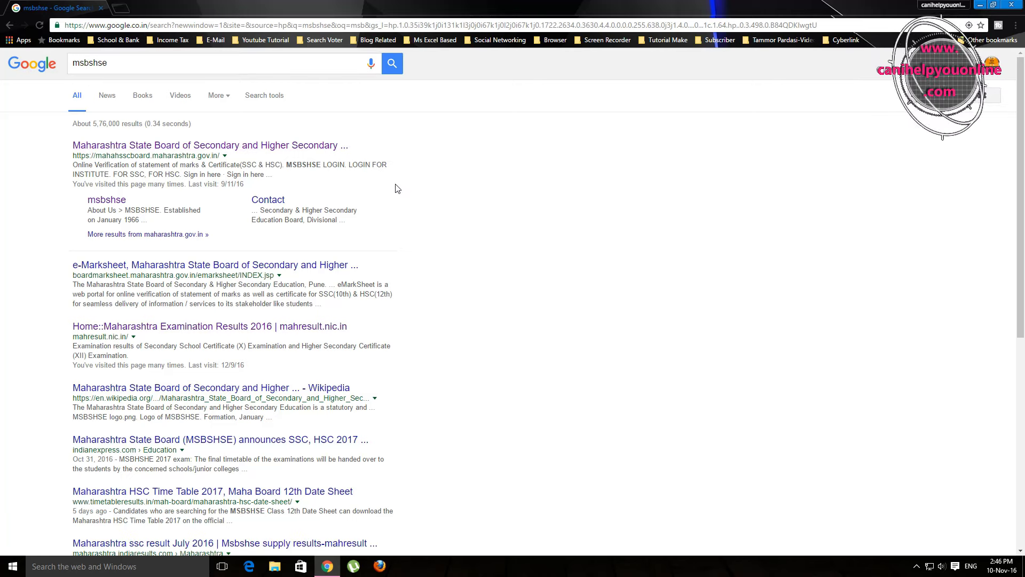
Step: Open the Maharashtra State Board result and step through the recorded Institute Login demo
left_click(223, 146)
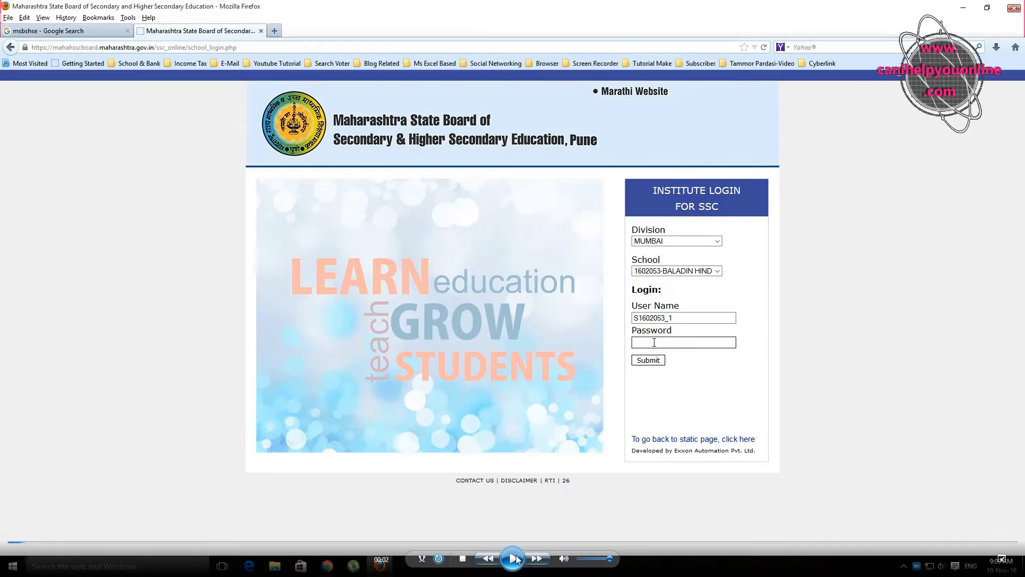
left_click(515, 558)
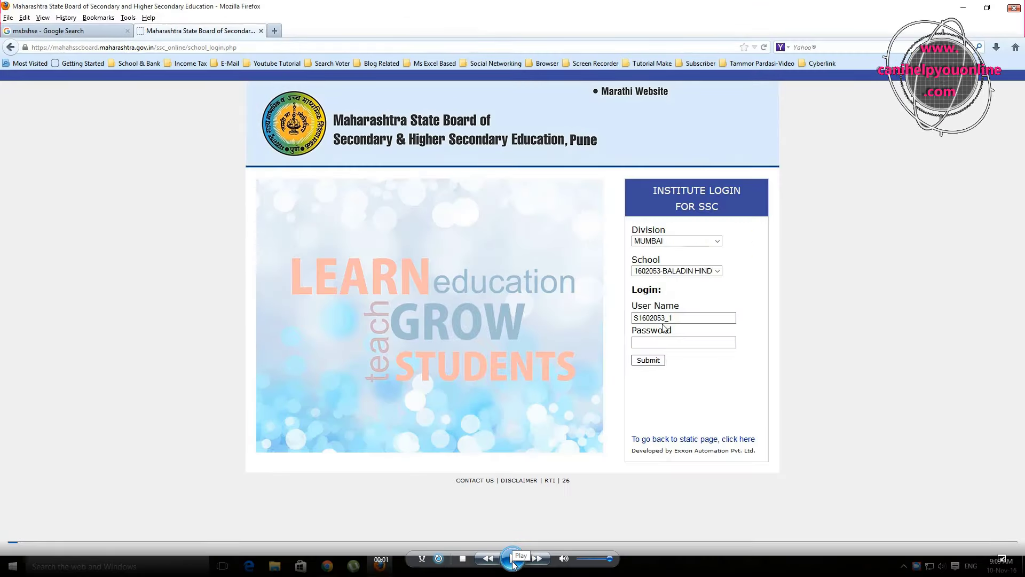
left_click(514, 558)
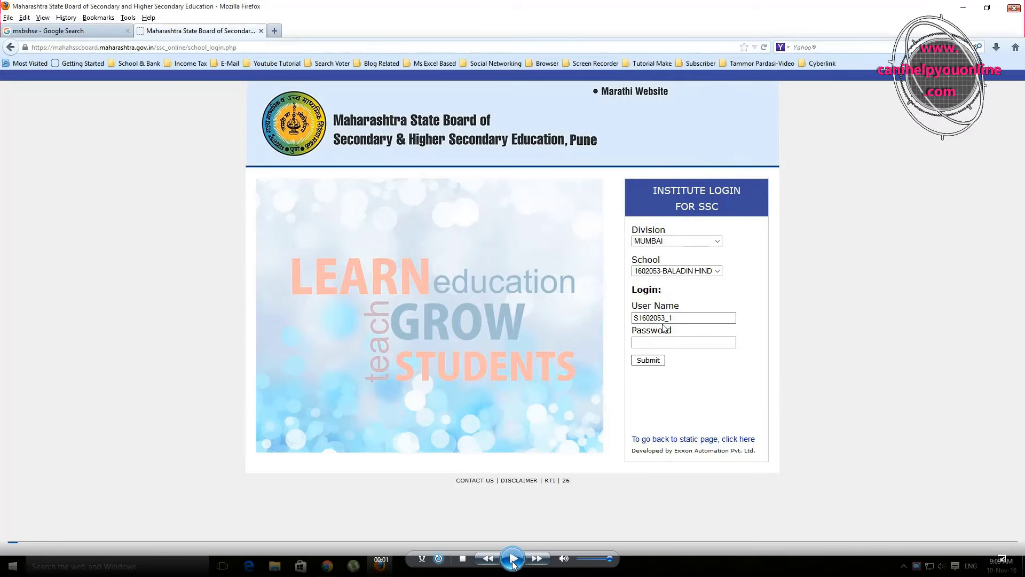
left_click(513, 560)
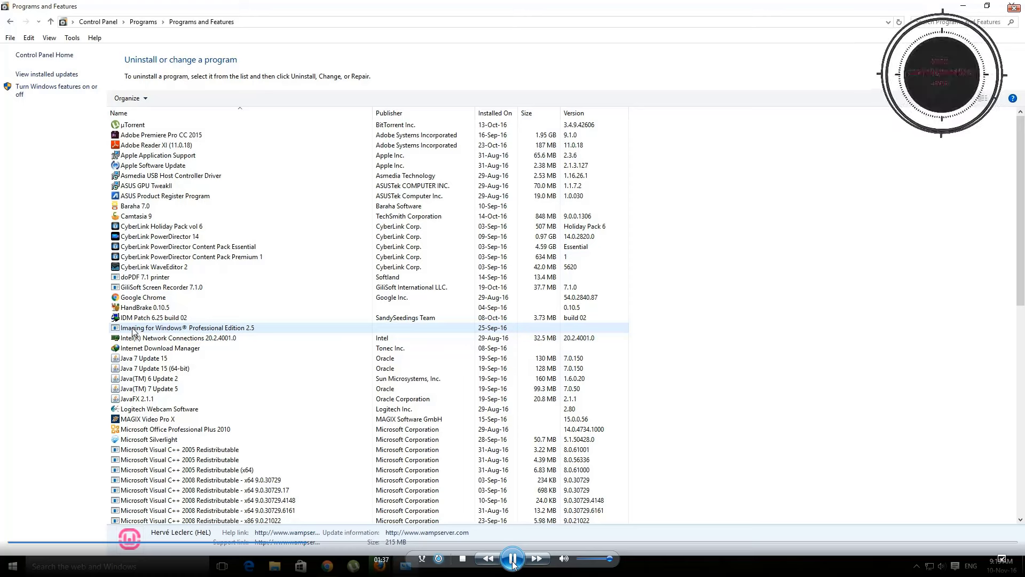
Step: Uninstall Imaging for Windows Professional Edition 2.5, answering Yes To All for unused shared files
right_click(219, 328)
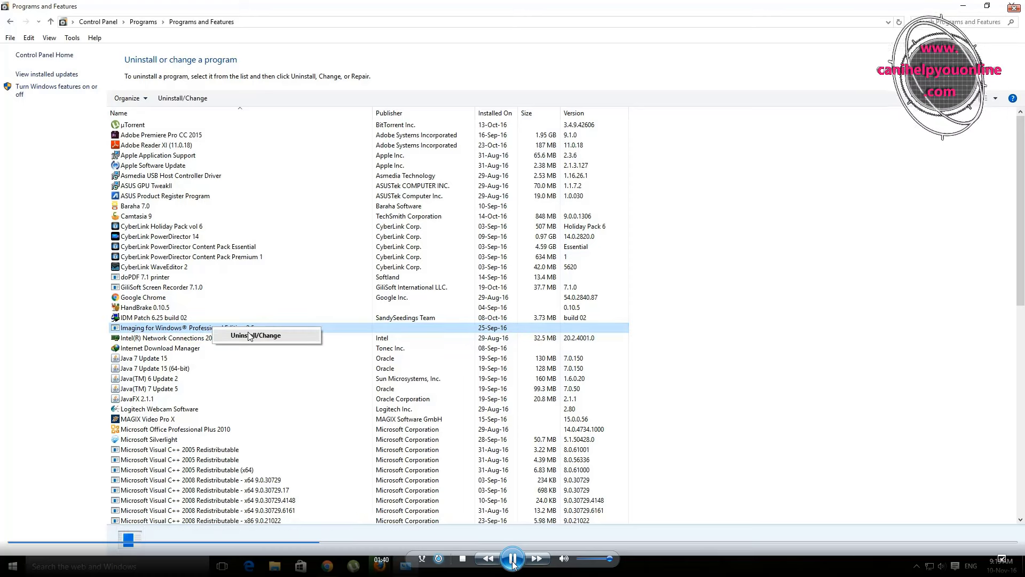
left_click(249, 335)
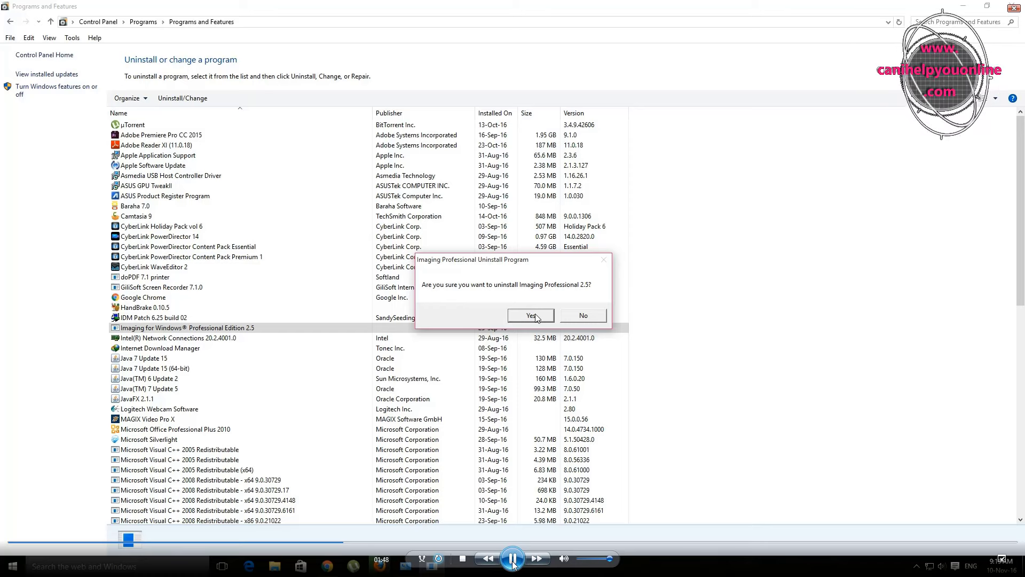
left_click(531, 316)
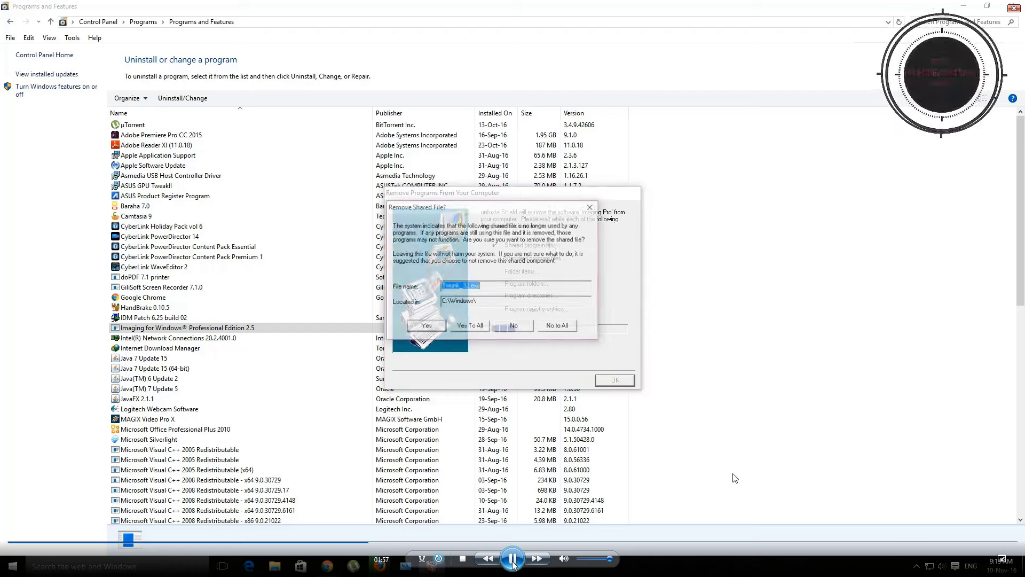
left_click(472, 327)
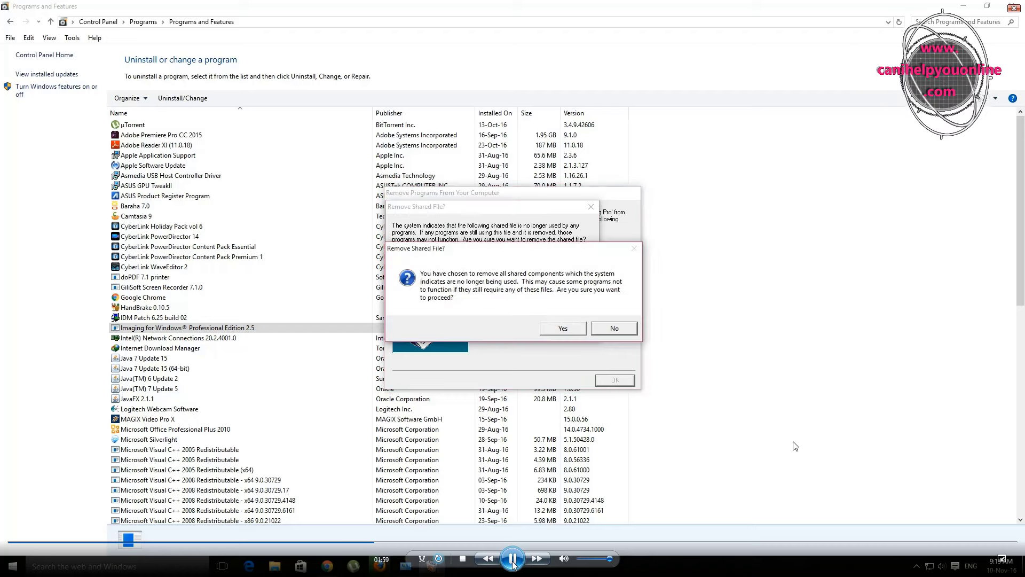
left_click(558, 334)
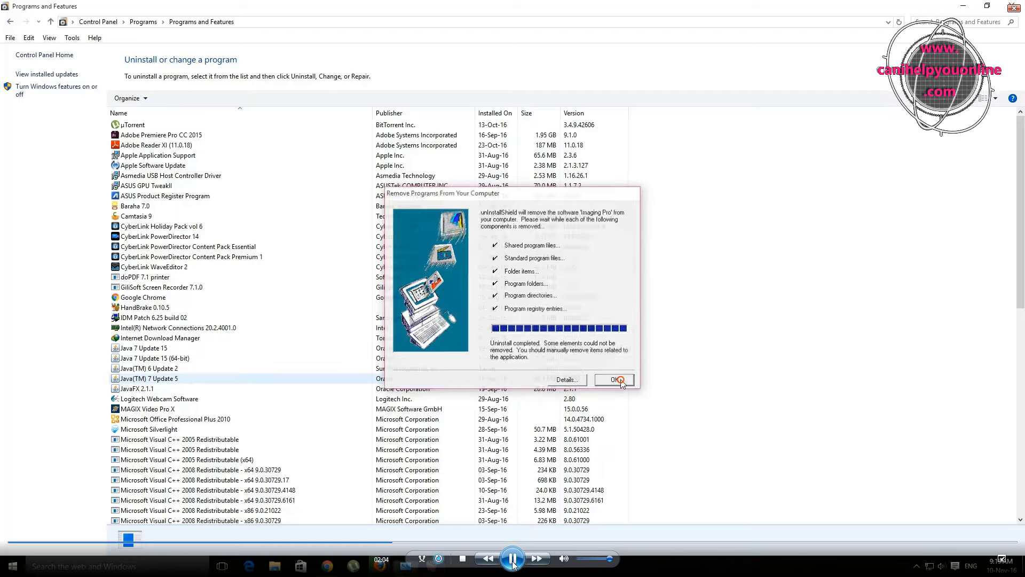
left_click(614, 379)
Step: Open and dismiss the program list's context menu, then scroll the list down and back up
right_click(755, 324)
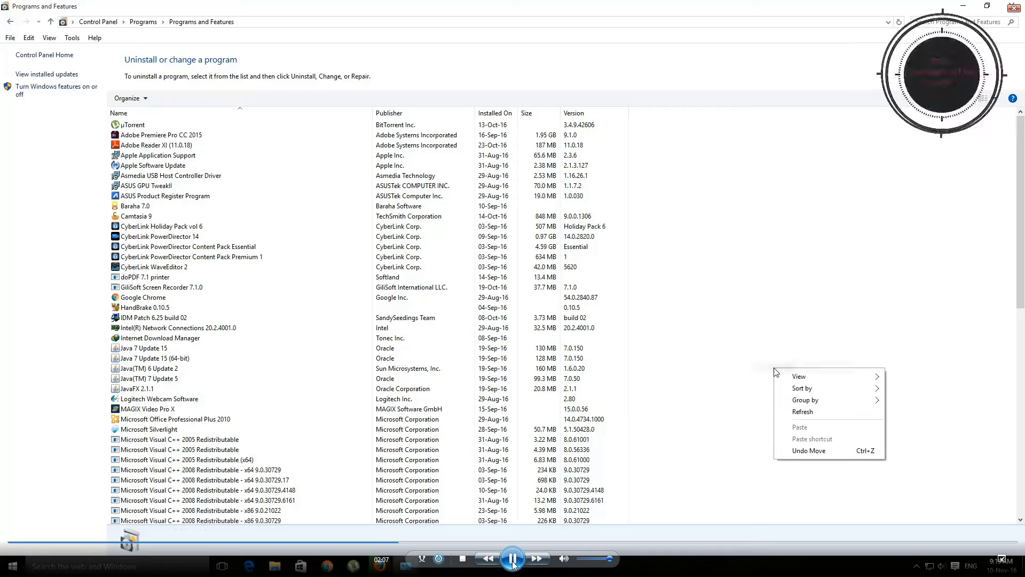
left_click(744, 505)
scroll(745, 504, "down", 14)
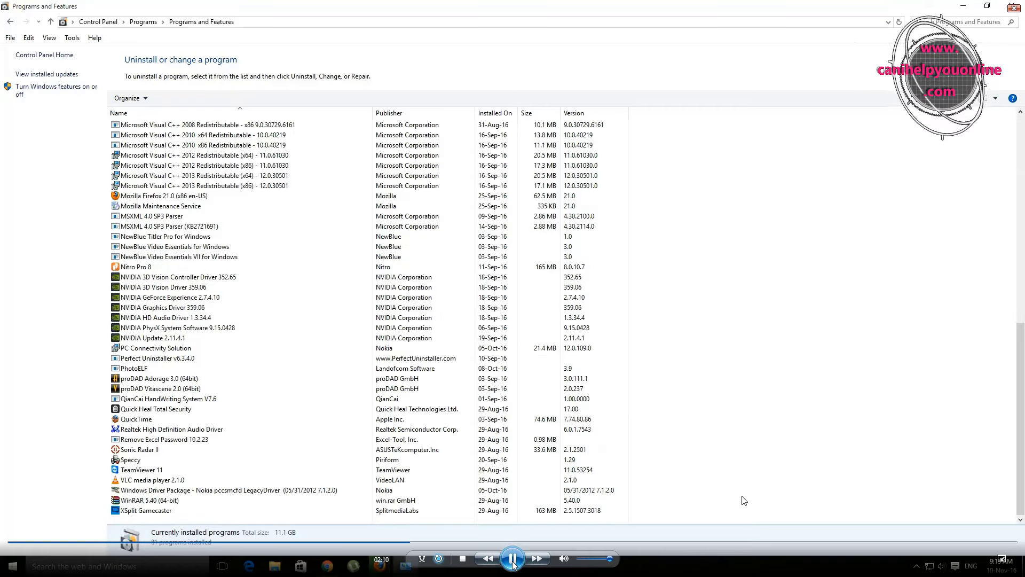
scroll(744, 500, "up", 12)
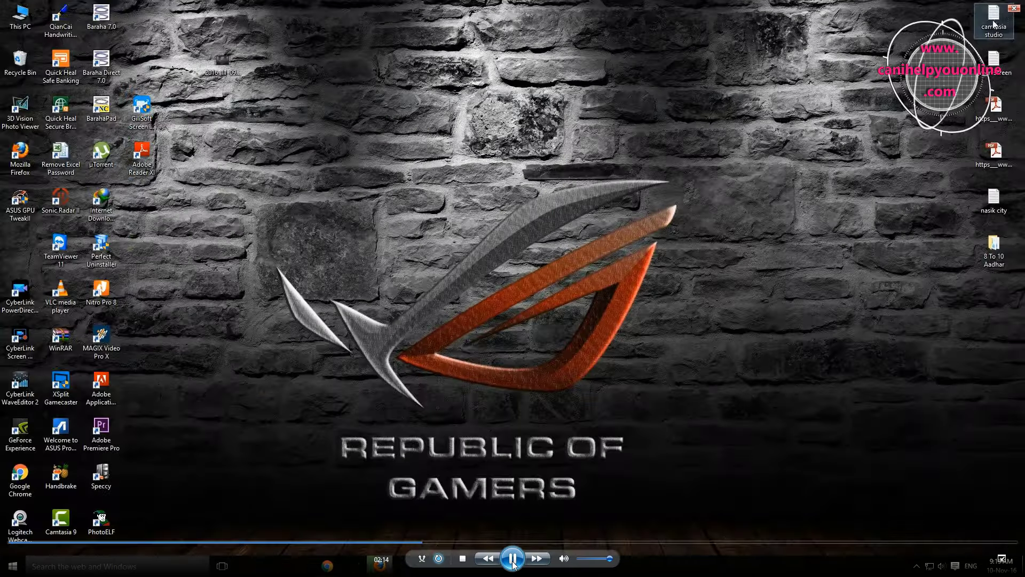
Step: Bring up the desktop's right-click menu
right_click(402, 99)
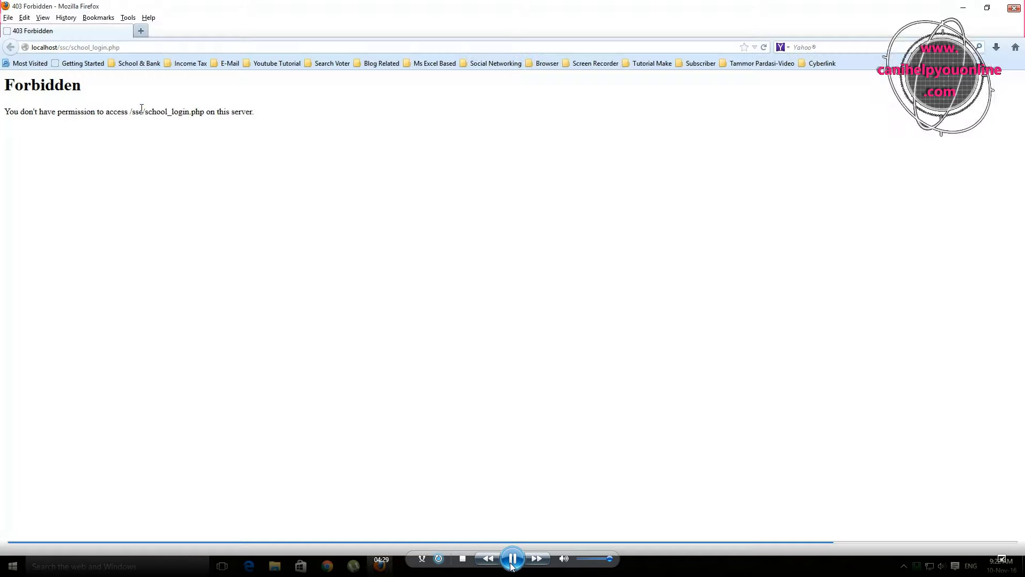
Step: Pause and resume the recorded tutorial while the localhost SSC login page reloads
left_click(510, 565)
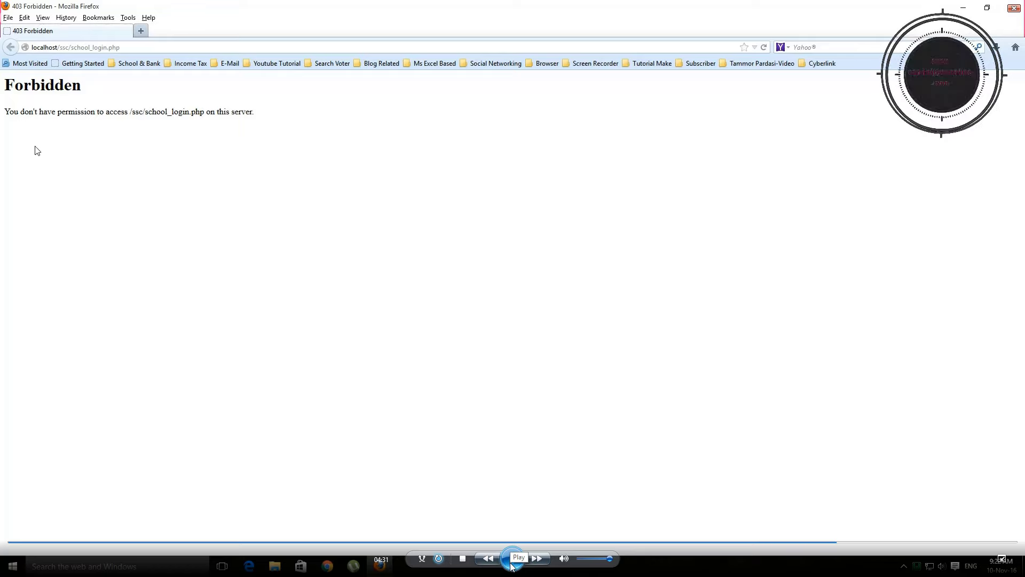
left_click(511, 565)
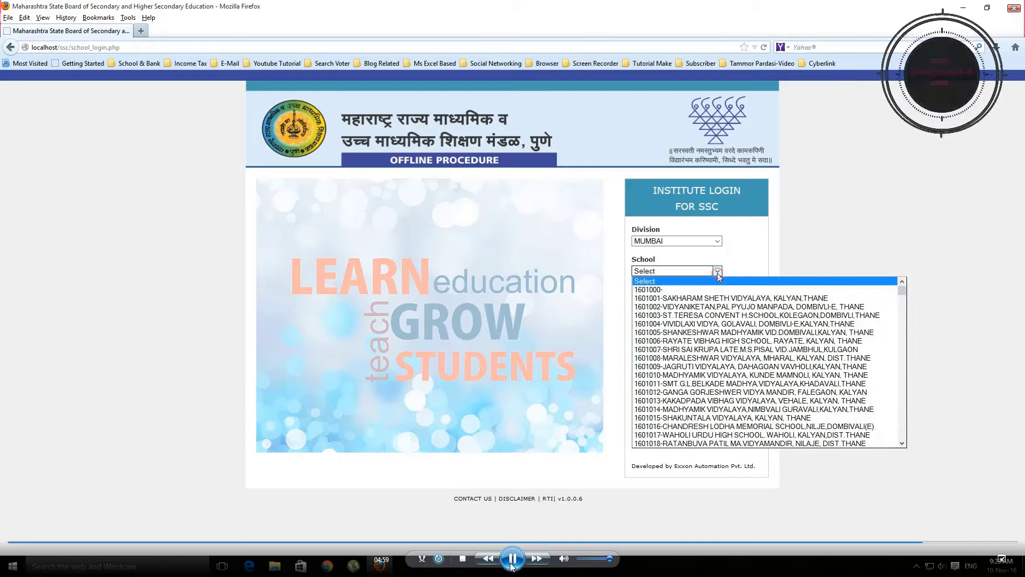
Step: Play through the Mumbai school login, pausing at the school list and again at the ssc_update_login error
left_click(511, 563)
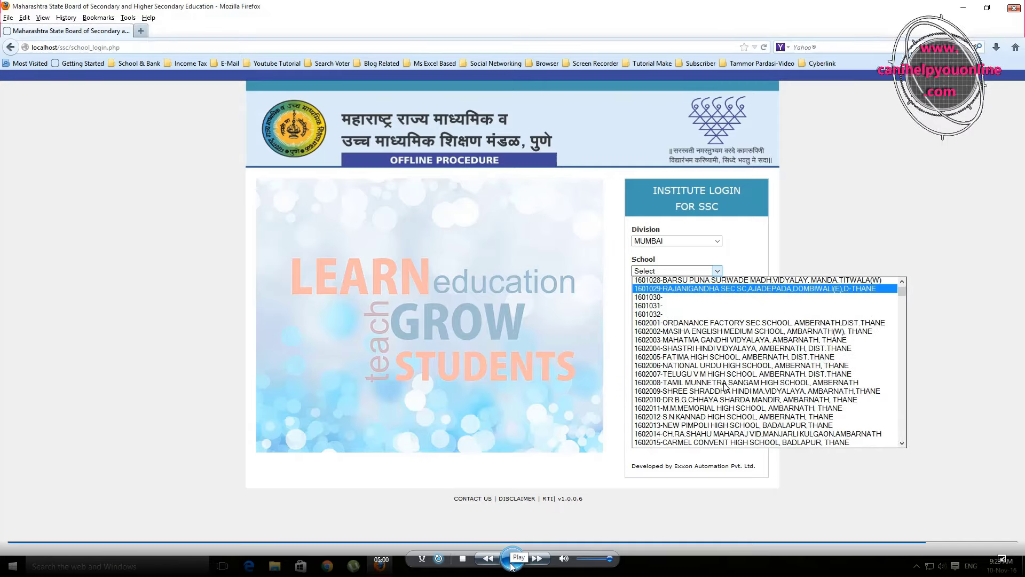
left_click(511, 563)
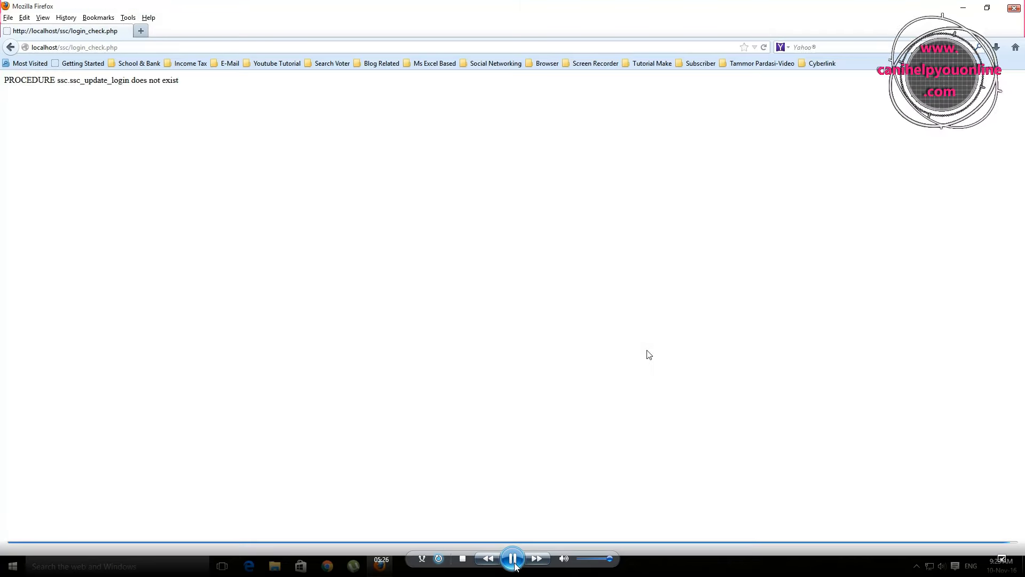
left_click(515, 565)
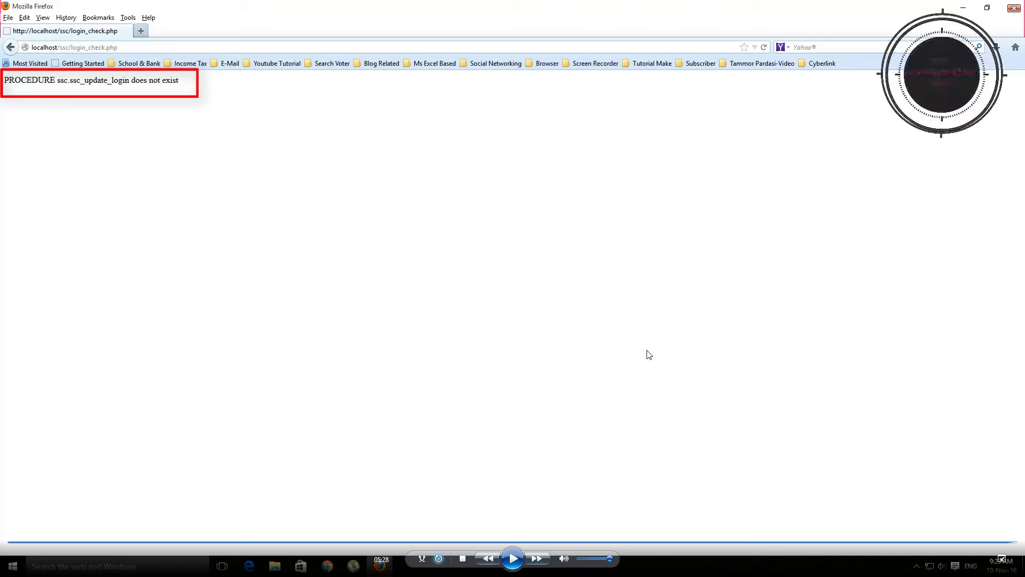
Step: Close the Firefox window showing the ssc_update_login procedure error
left_click(1013, 10)
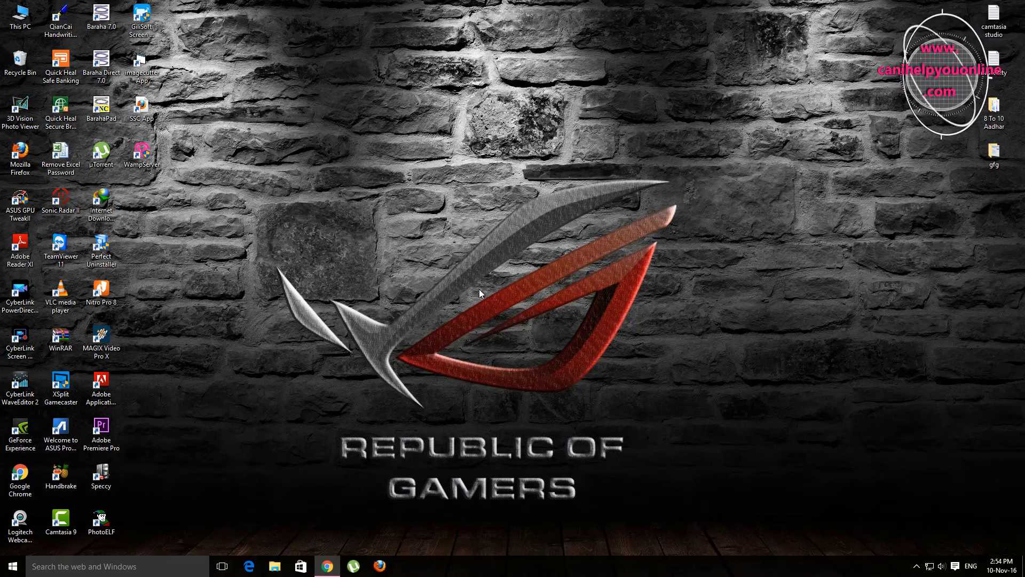
Step: Open Programs and Features through Start, Control Panel and the Programs category
left_click(10, 568)
left_click(210, 490)
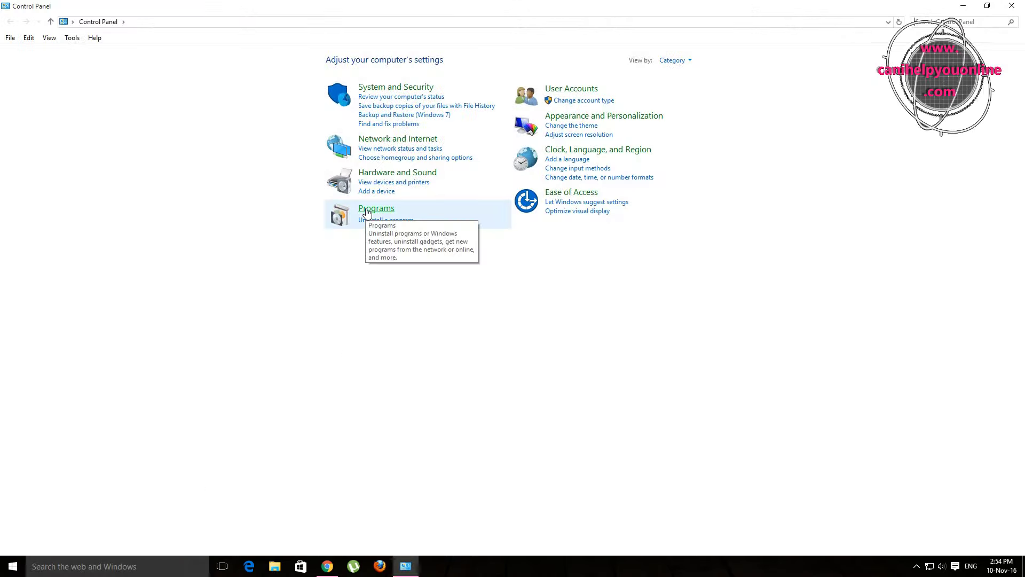
left_click(366, 210)
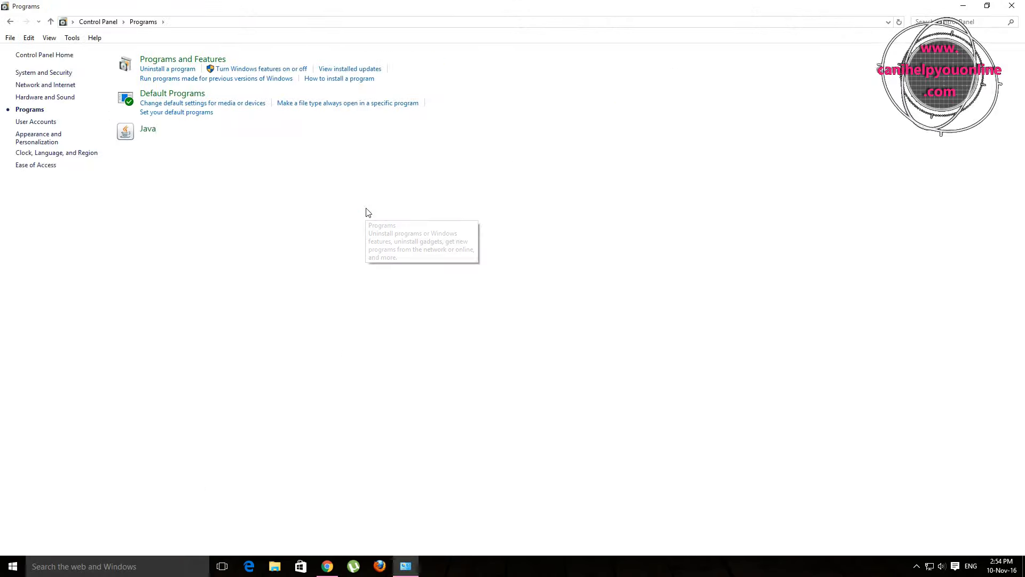
left_click(170, 60)
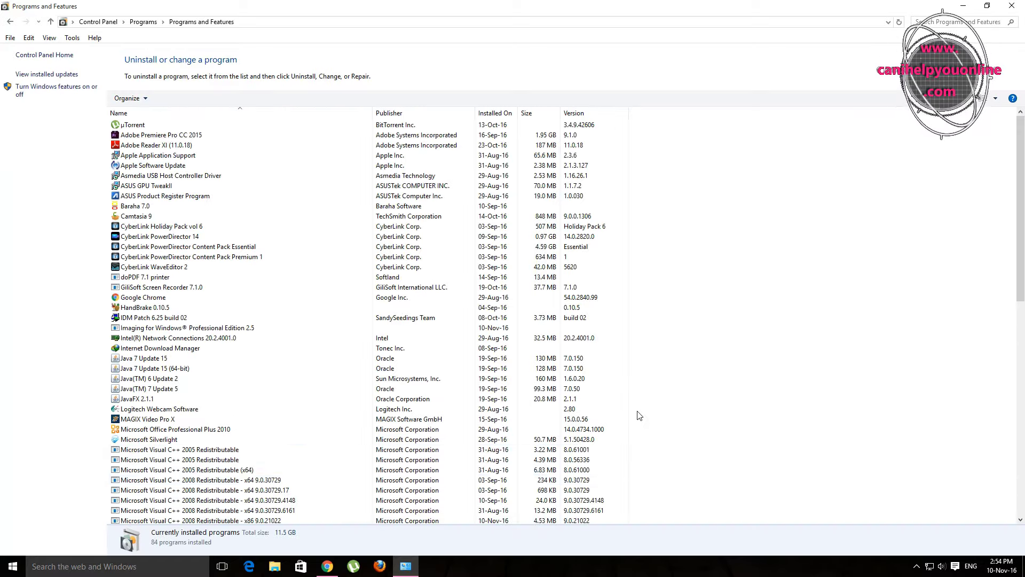
Step: Uninstall SSC Exam Application 2.0 from the program list and confirm its complete removal
scroll(639, 416, "down", 15)
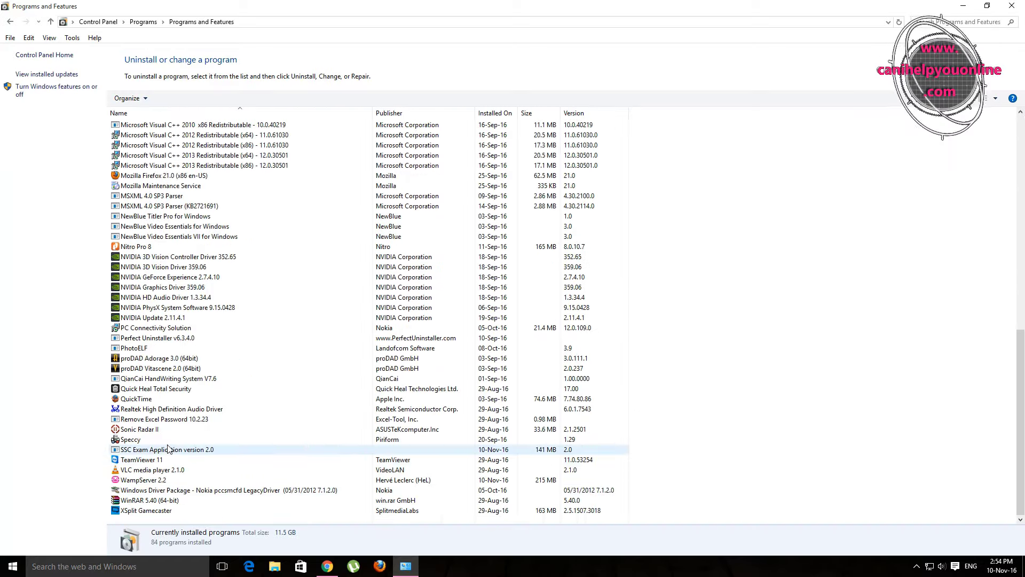
right_click(166, 451)
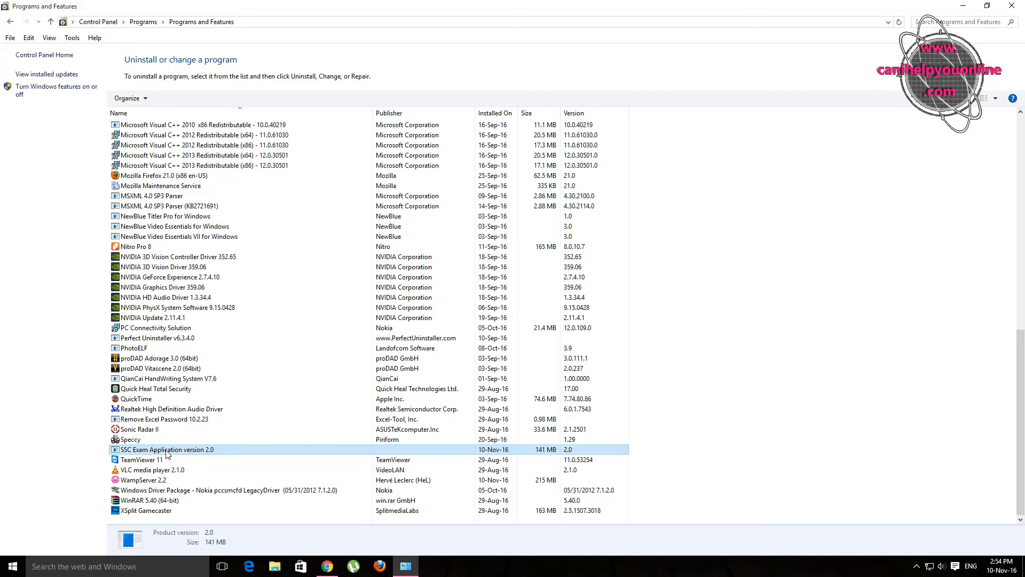
left_click(196, 459)
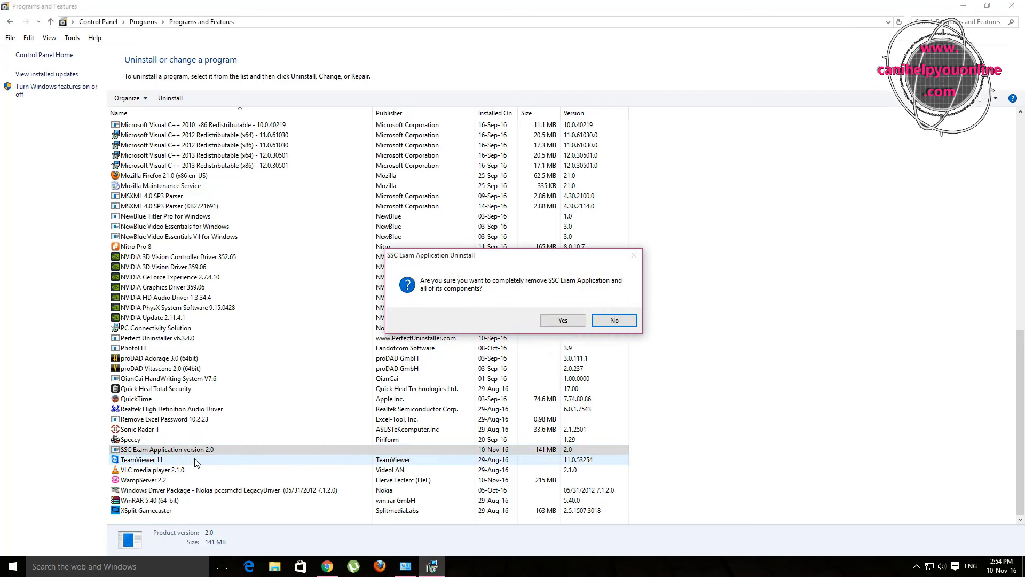
left_click(569, 320)
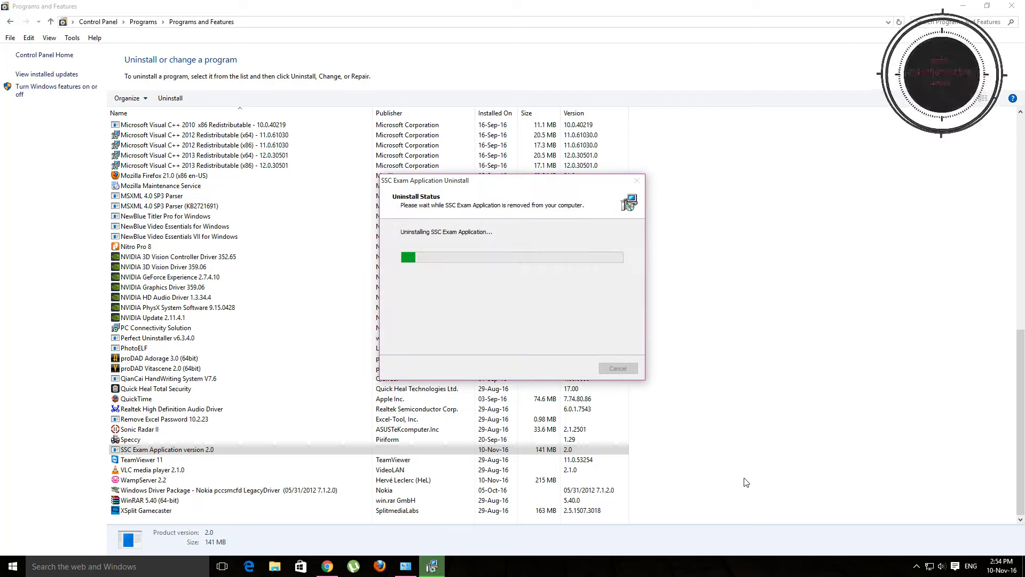
Step: Dismiss the SSC removal message, then uninstall WampServer 2.2 and close its success message
left_click(613, 320)
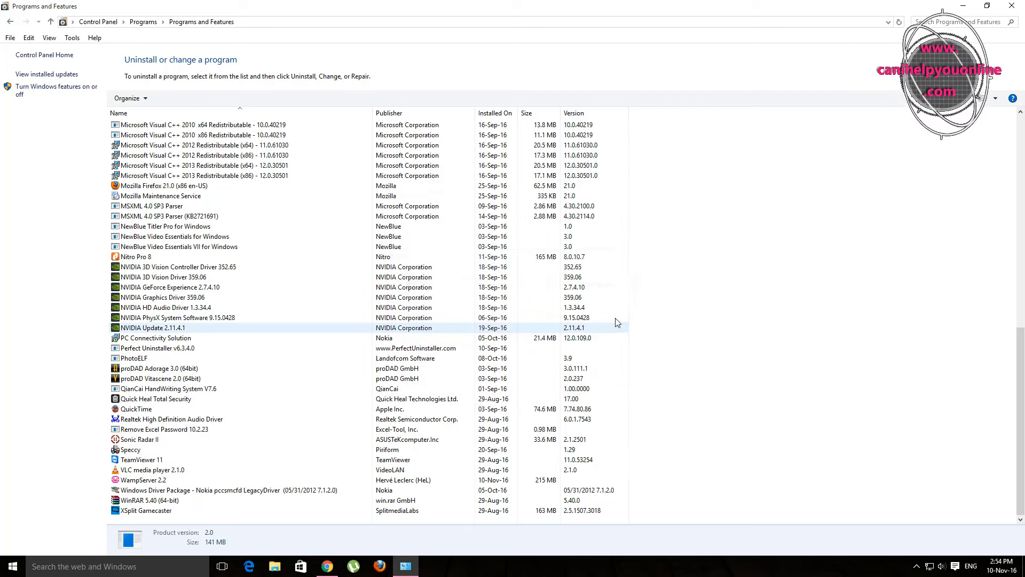
right_click(137, 480)
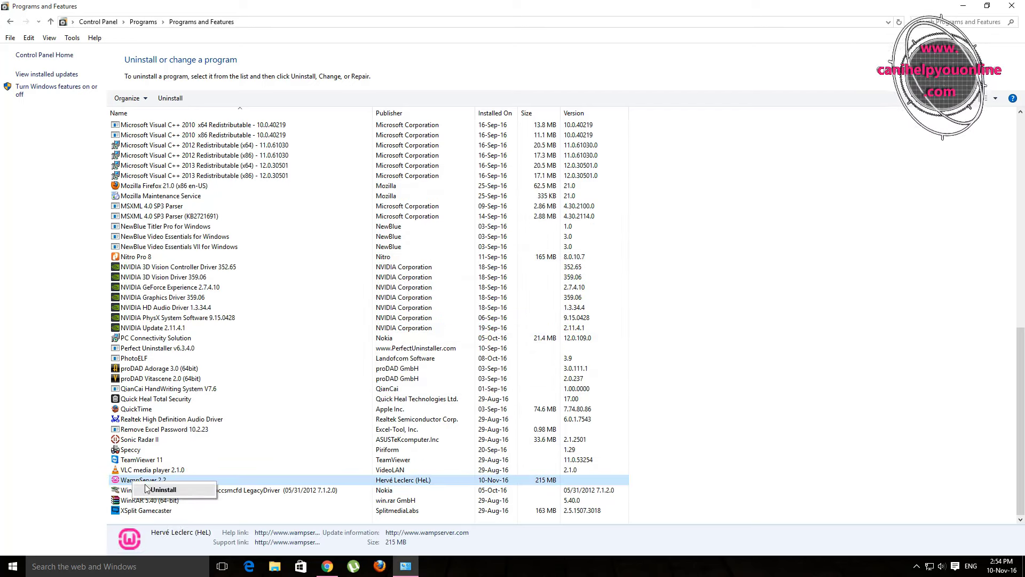
left_click(160, 489)
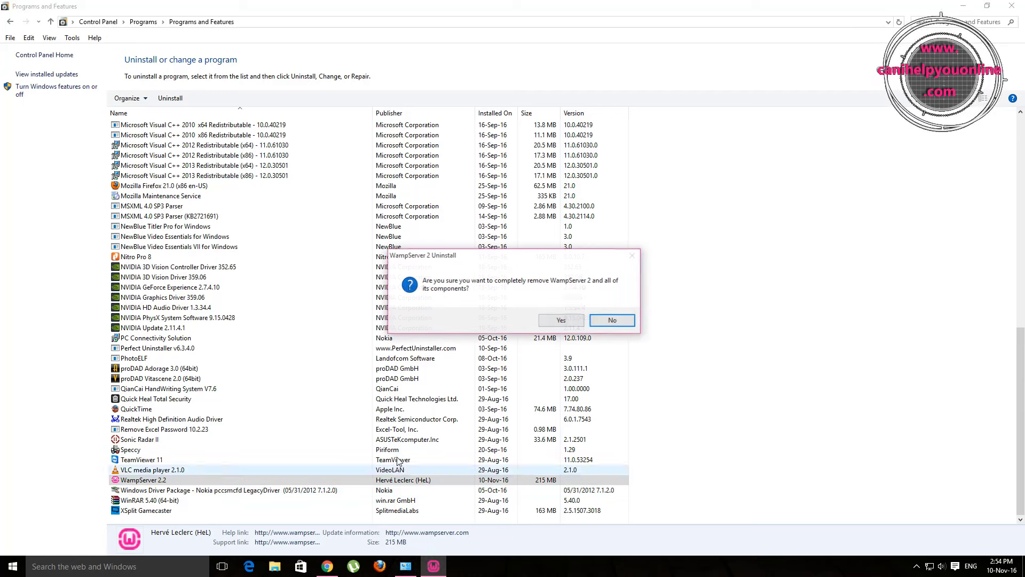
left_click(561, 319)
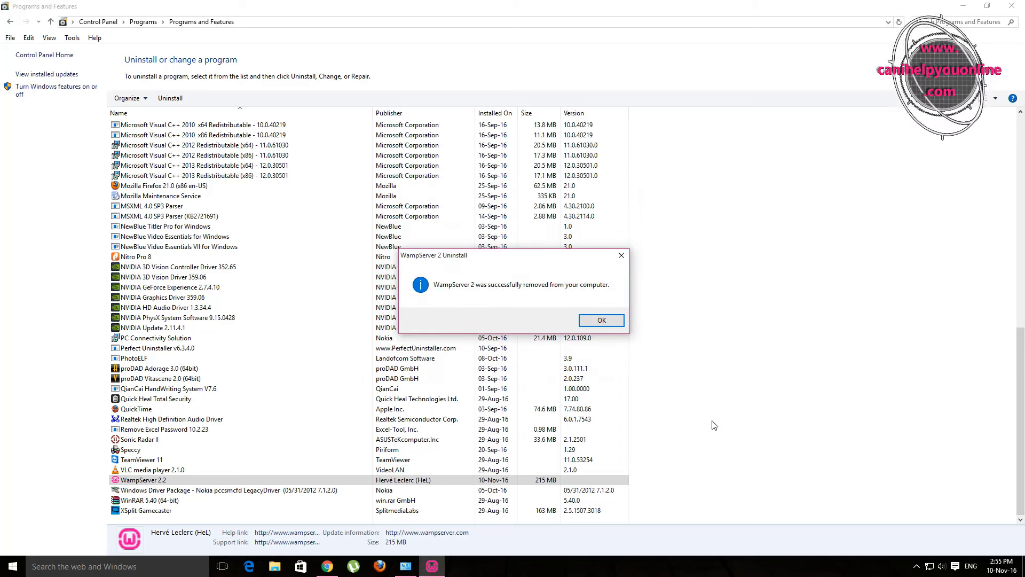
left_click(602, 320)
Step: Scroll up and bring up the uninstall option for Imaging for Windows Professional Edition 2.5
scroll(630, 360, "up", 11)
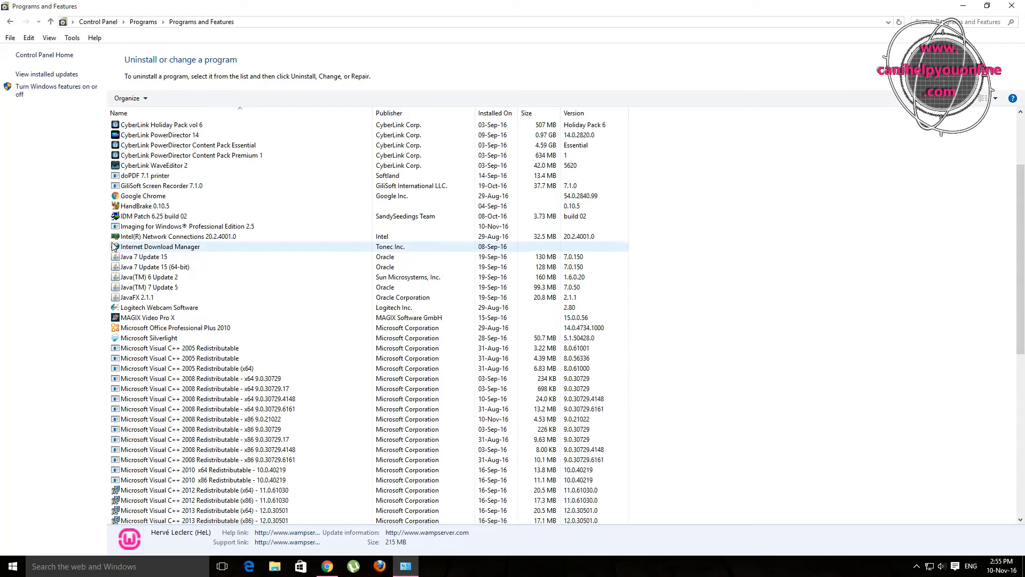
left_click(158, 230)
right_click(158, 229)
Step: Uninstall Imaging for Windows Professional Edition 2.5, choosing Yes To All for unused shared files
left_click(192, 236)
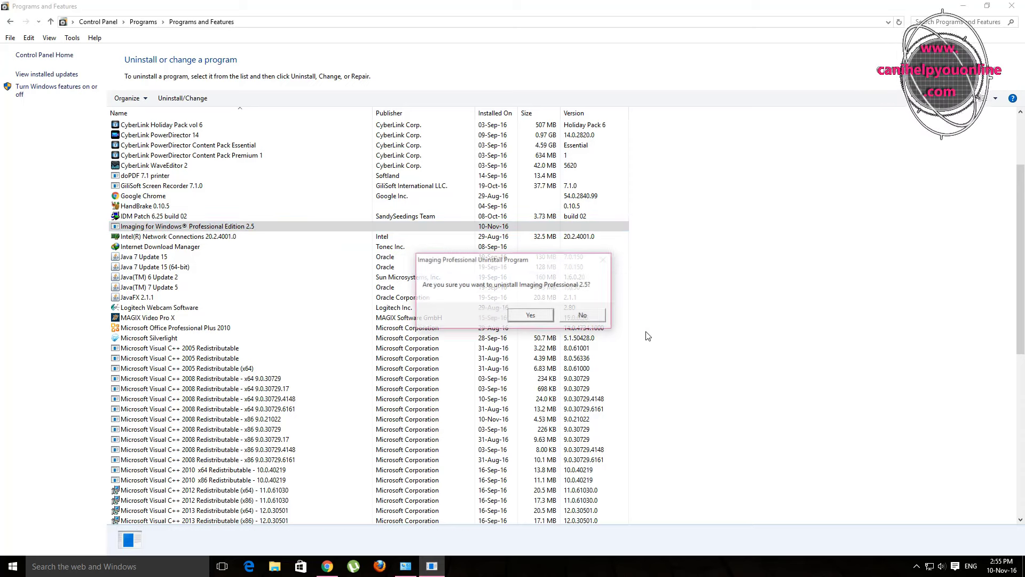
left_click(530, 315)
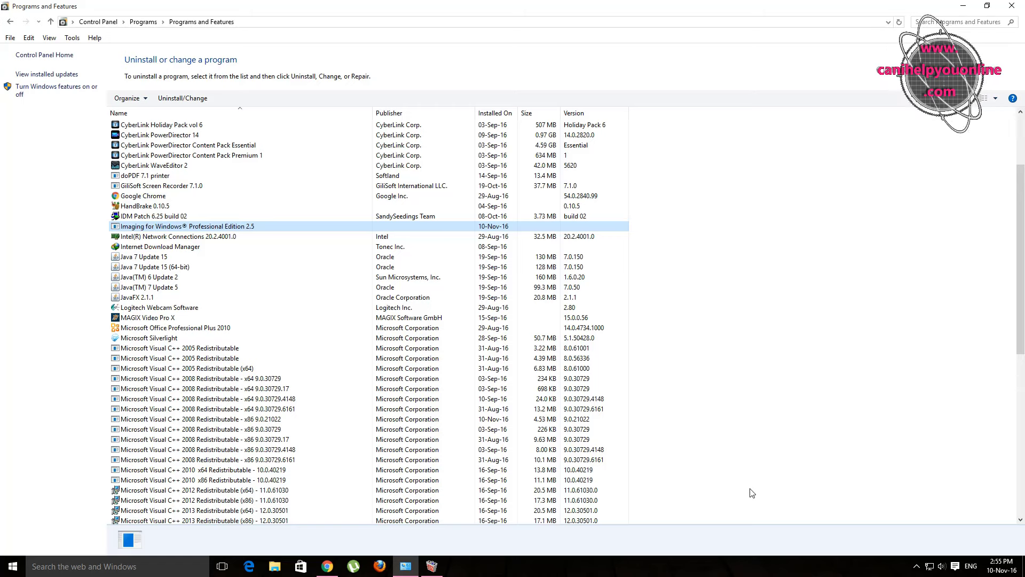
double_click(205, 230)
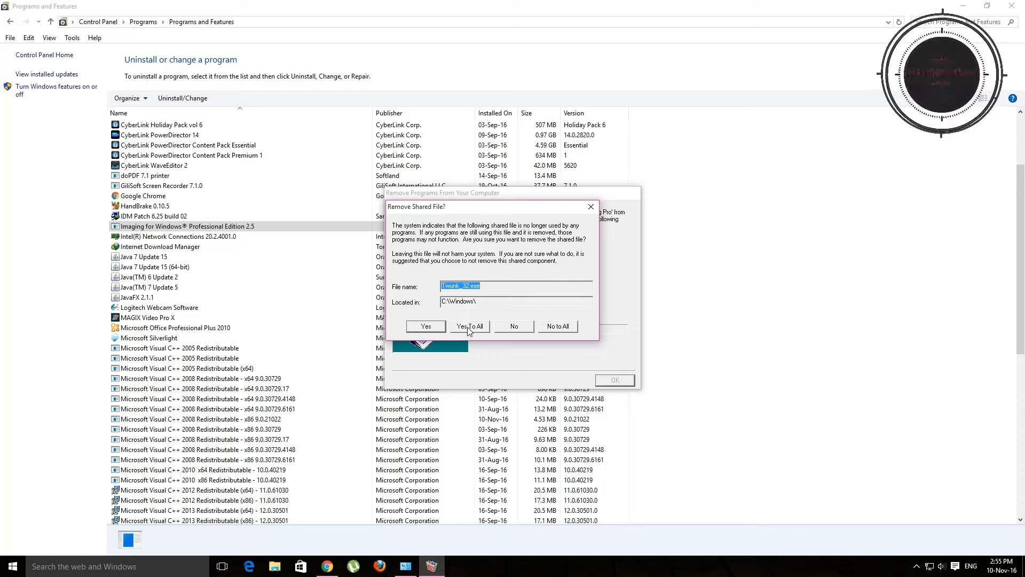
left_click(469, 325)
left_click(571, 329)
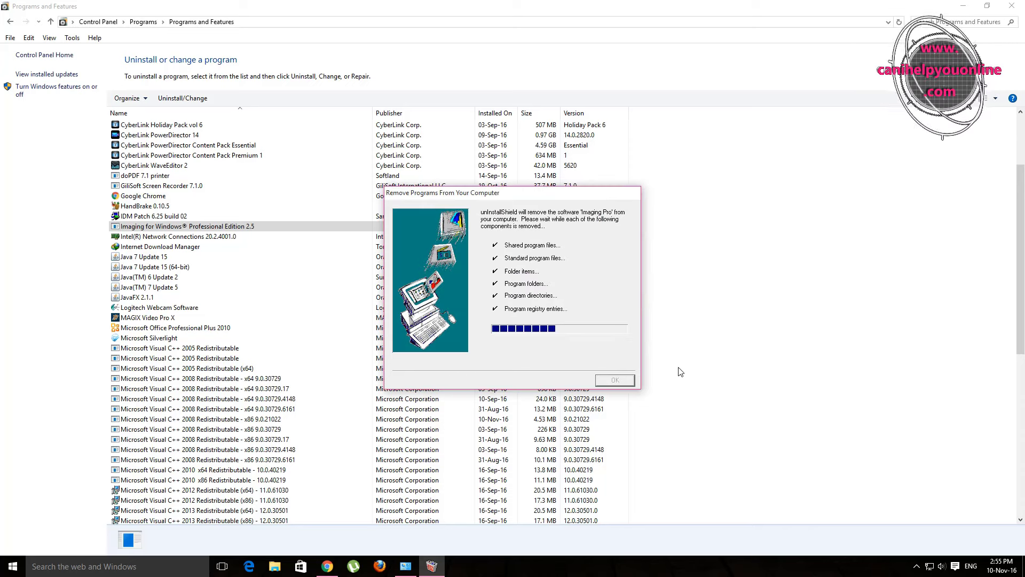
left_click(621, 381)
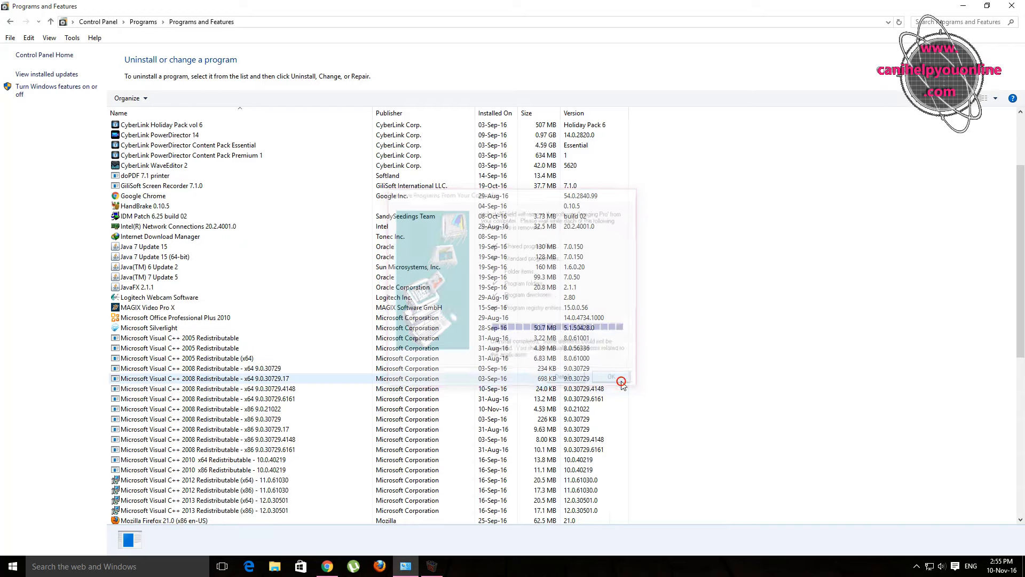
scroll(742, 409, "up", 4)
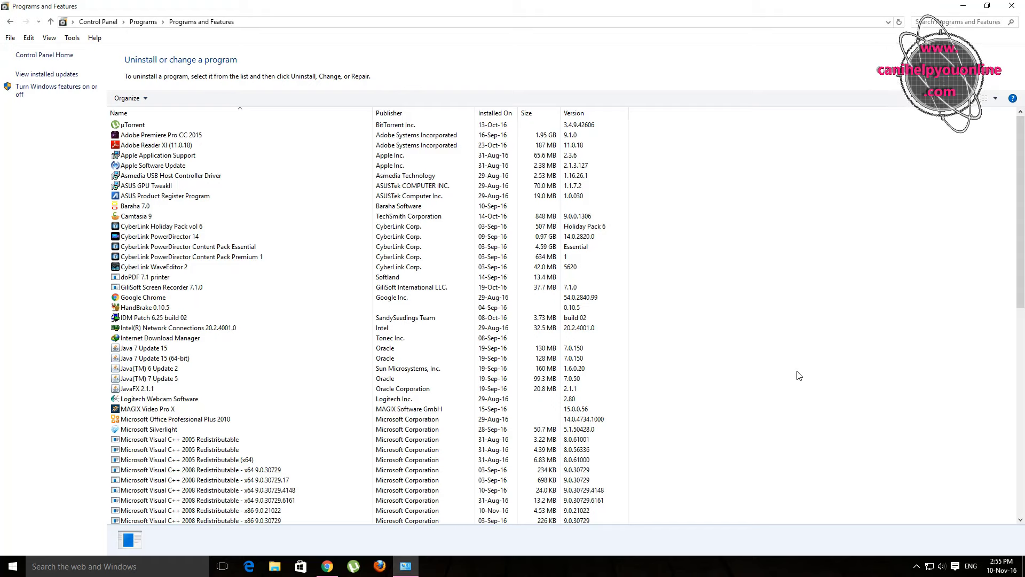
Step: Close Programs and Features, refresh the desktop, and browse from This PC into Local Disk (C:)
left_click(1011, 6)
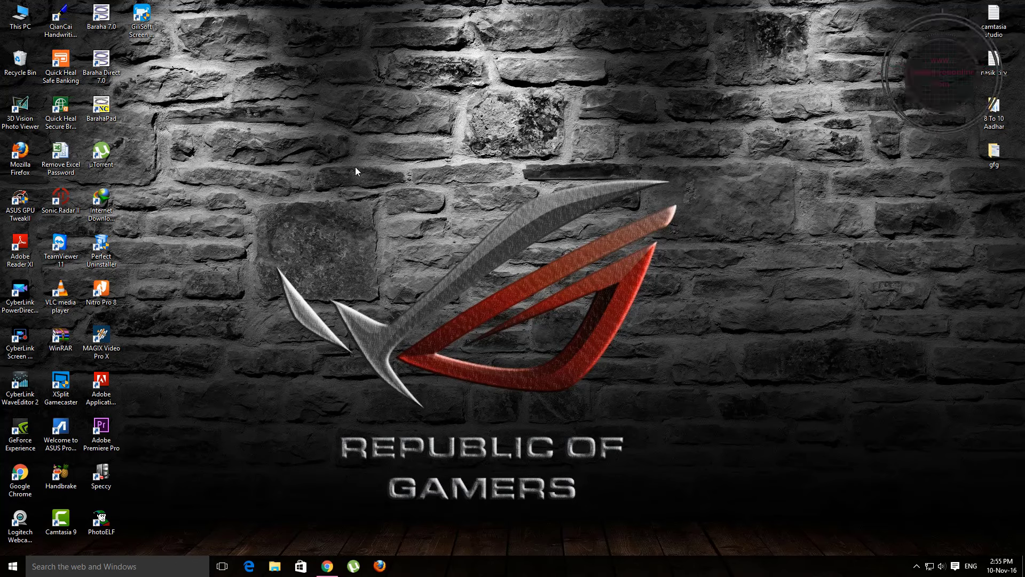
right_click(355, 167)
left_click(379, 201)
right_click(377, 202)
left_click(399, 232)
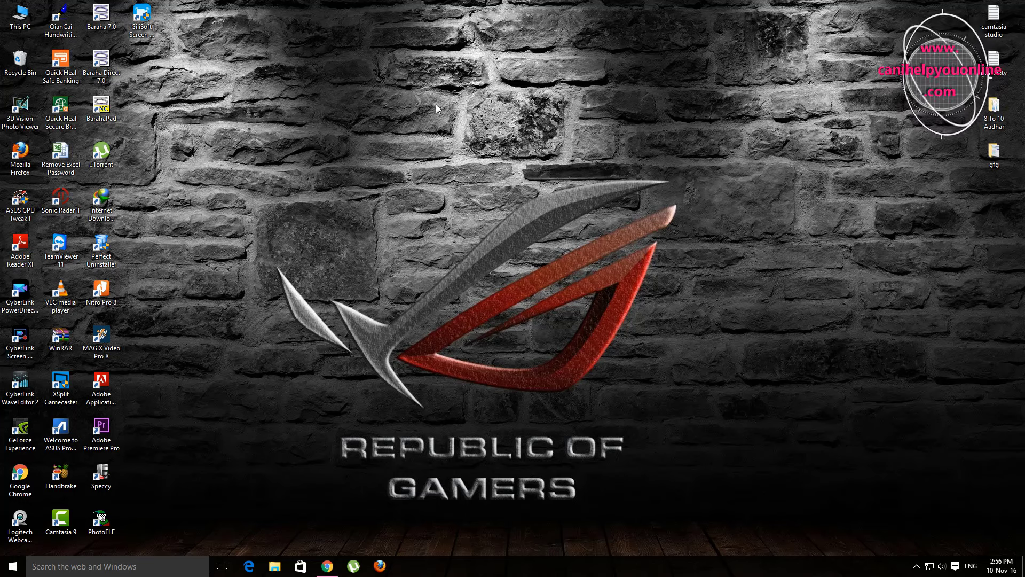
double_click(20, 16)
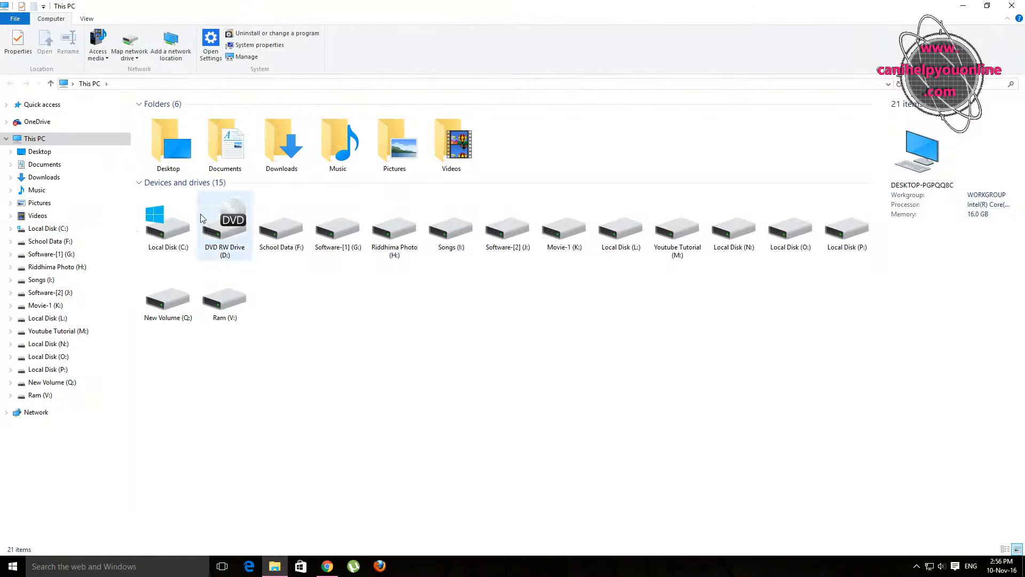
double_click(180, 226)
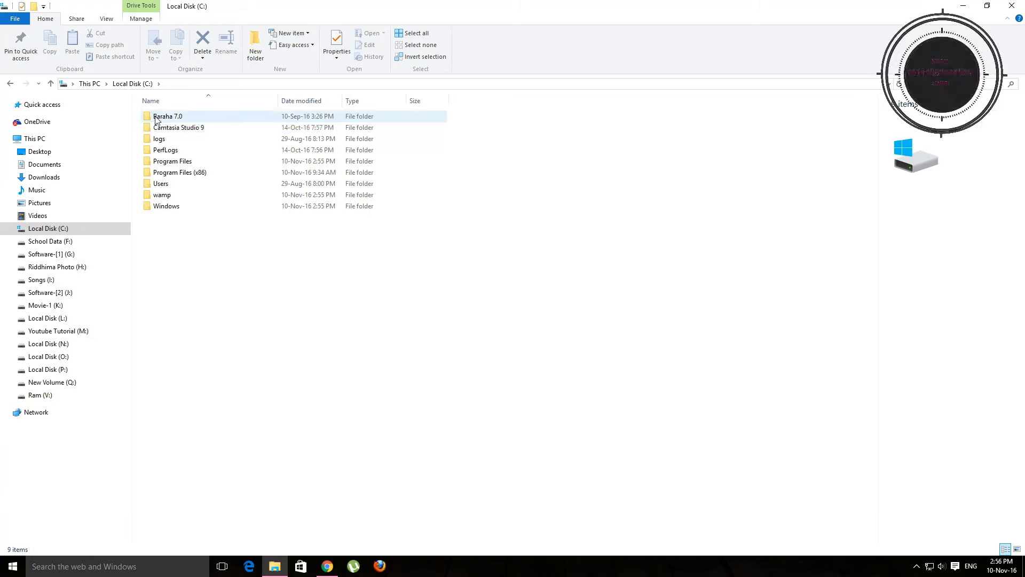
Step: Delete index.php from the C:\wamp\www folder
right_click(158, 198)
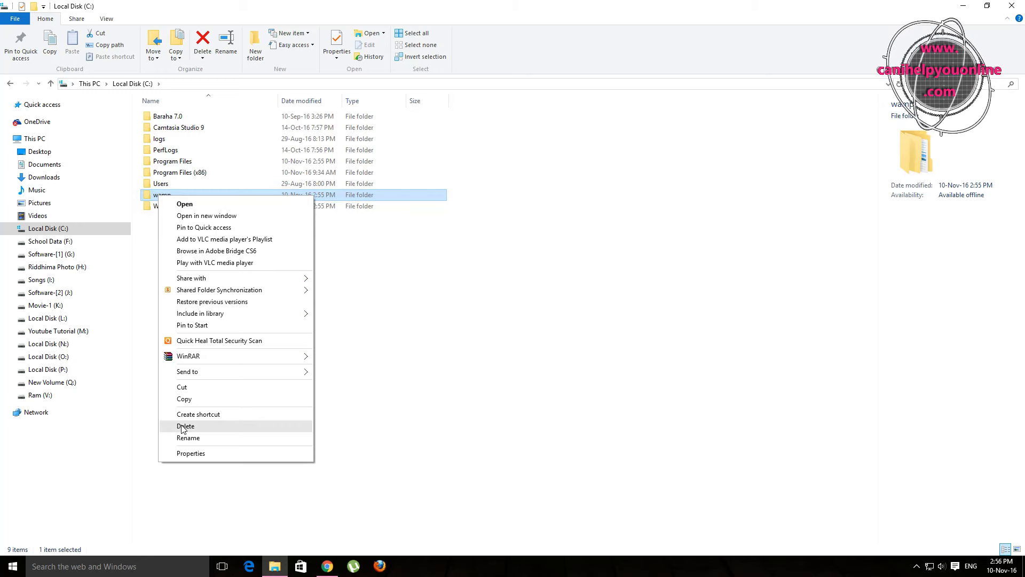
left_click(404, 421)
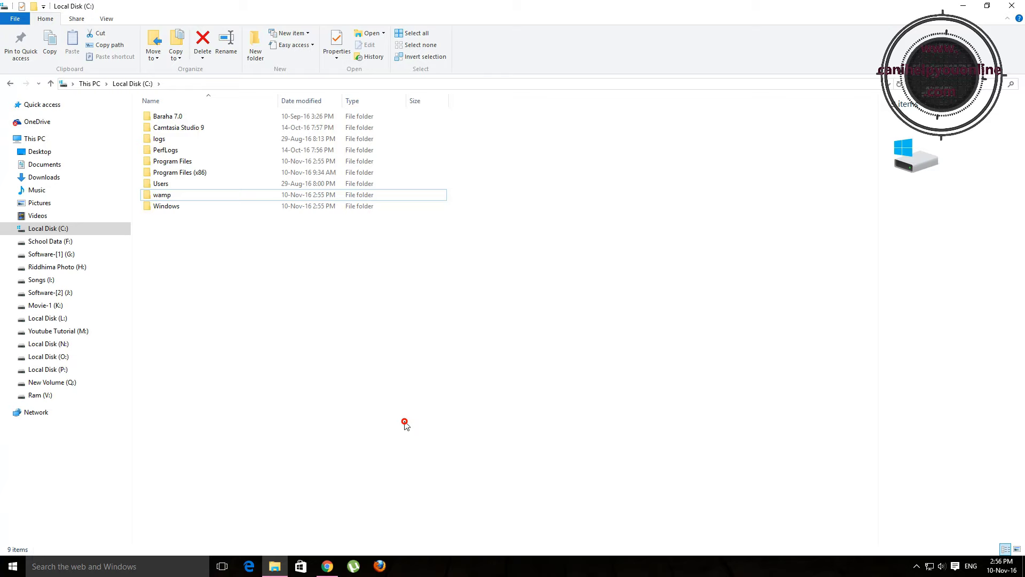
double_click(166, 195)
left_click_drag(168, 201, 155, 129)
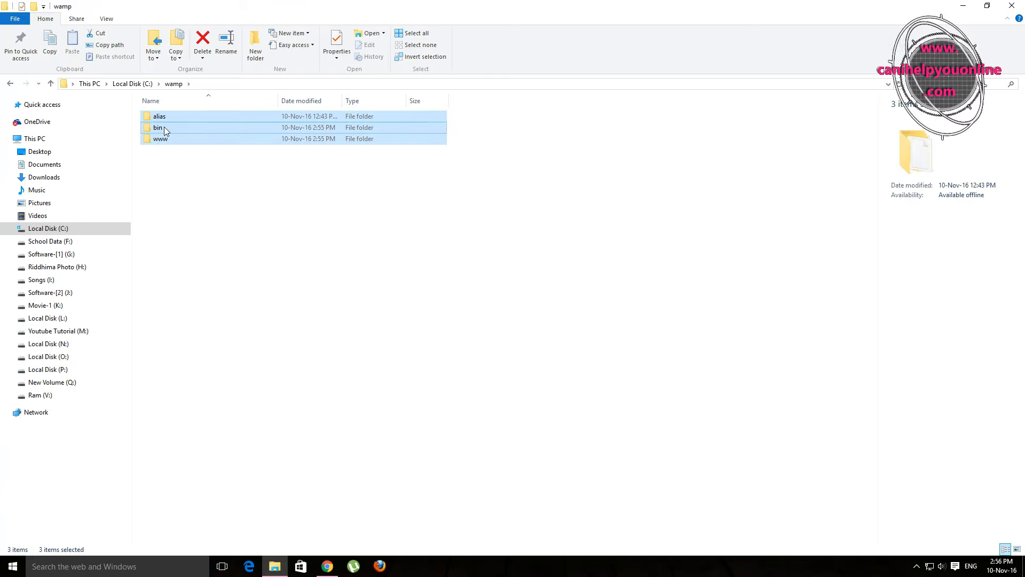
right_click(165, 127)
left_click(423, 327)
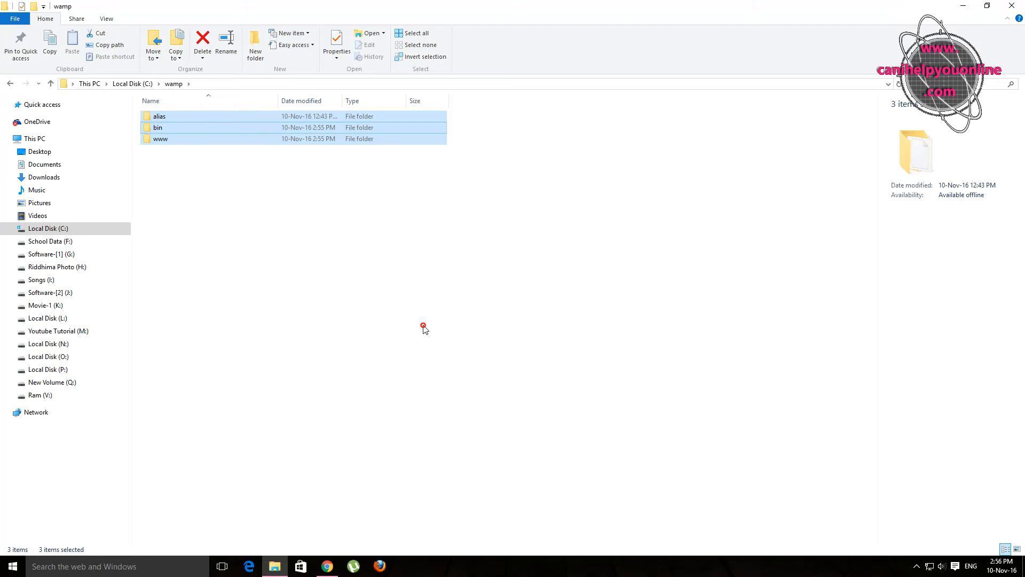
double_click(160, 138)
right_click(164, 120)
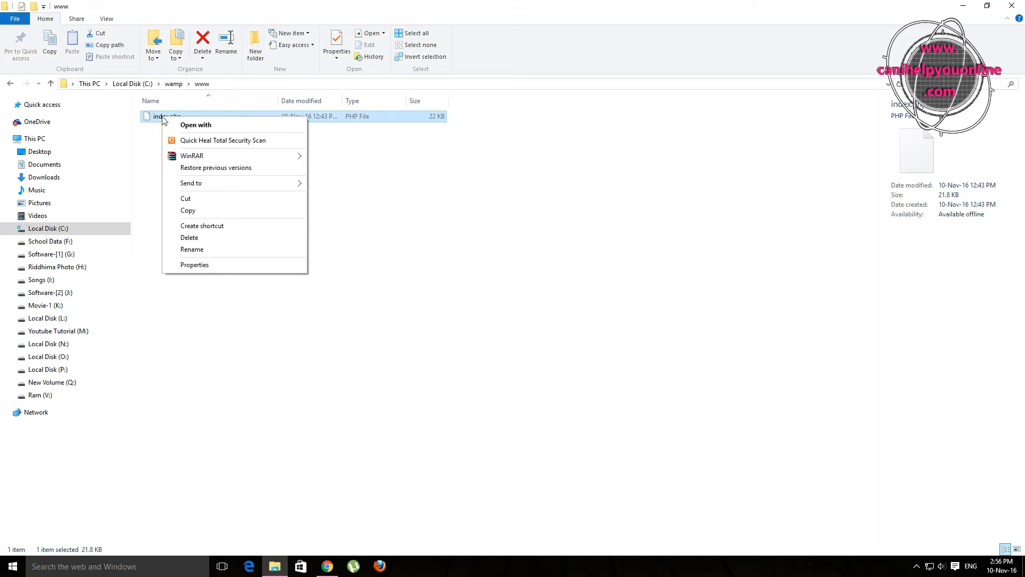
left_click(189, 240)
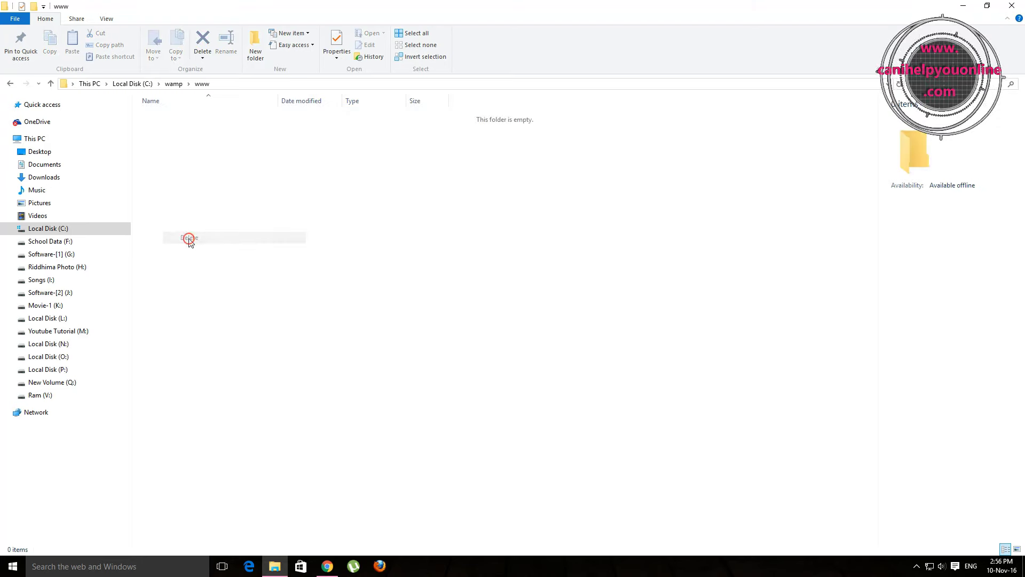
Step: Delete the mysql folder from C:\wamp\bin and return to Local Disk (C:)
left_click(51, 84)
double_click(155, 129)
right_click(158, 130)
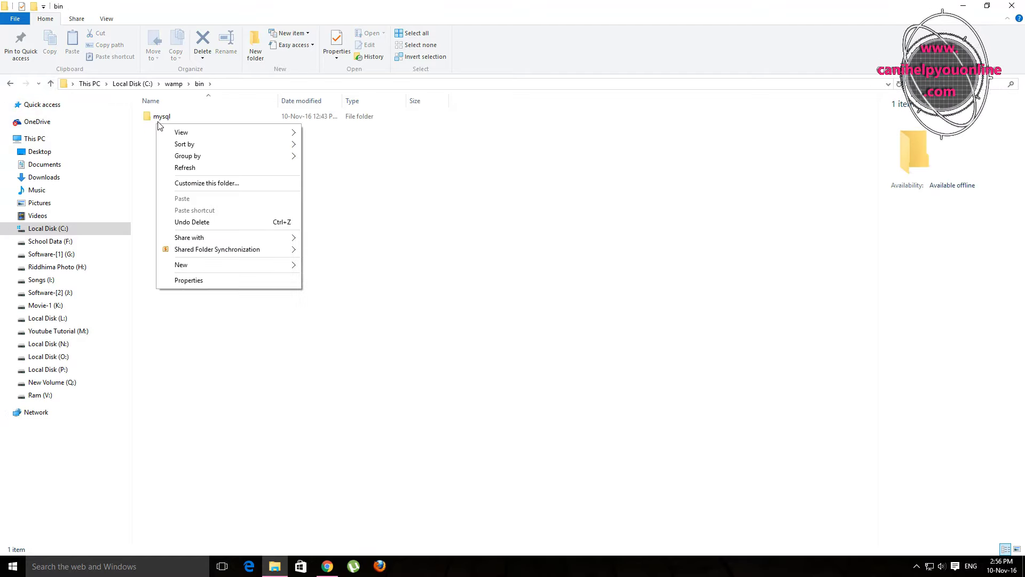
right_click(160, 118)
left_click(190, 352)
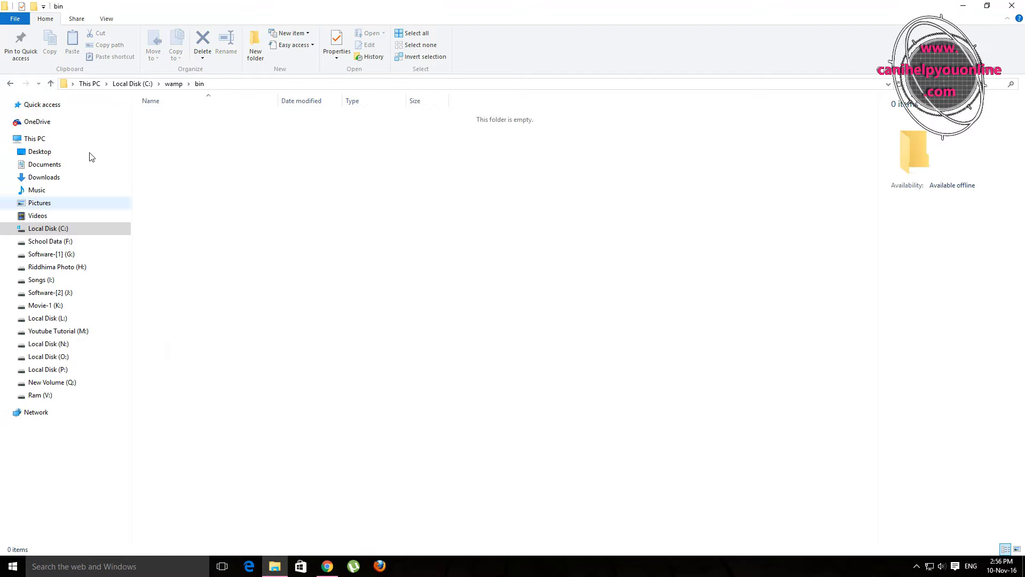
left_click(50, 84)
left_click(51, 84)
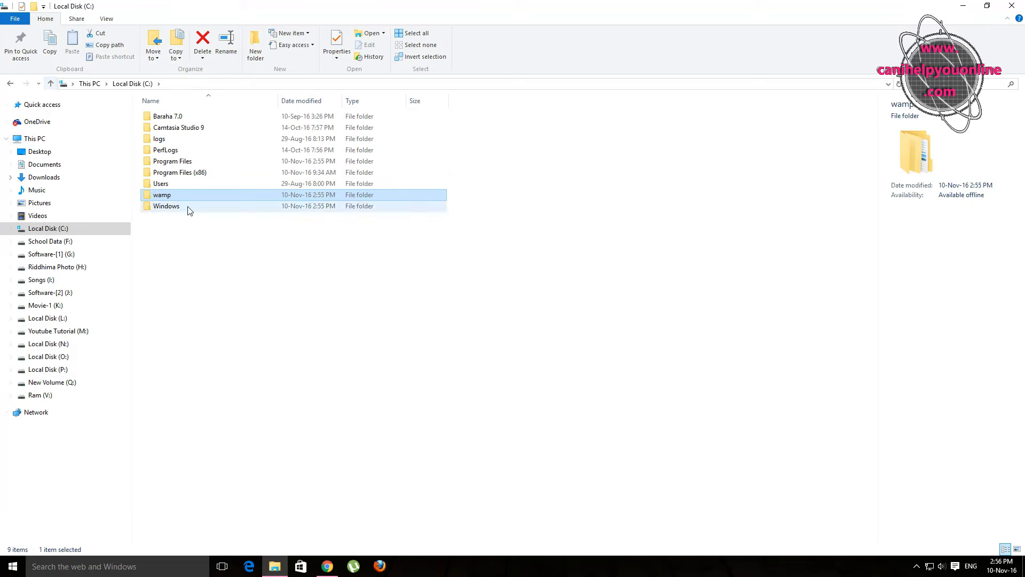
Step: Delete the leftover wamp folder from C:, refresh the listing, and close Explorer
right_click(158, 196)
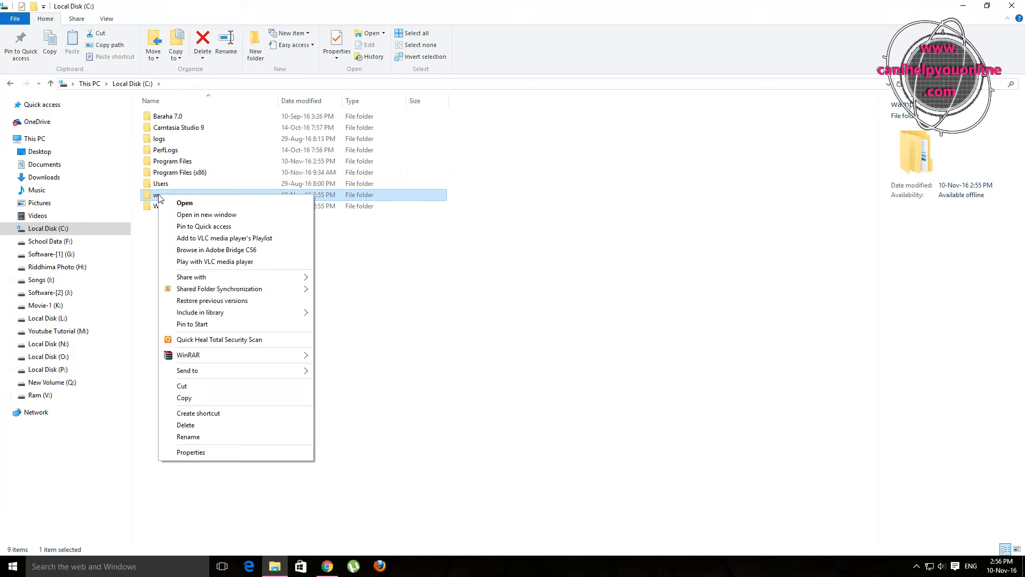
left_click(439, 371)
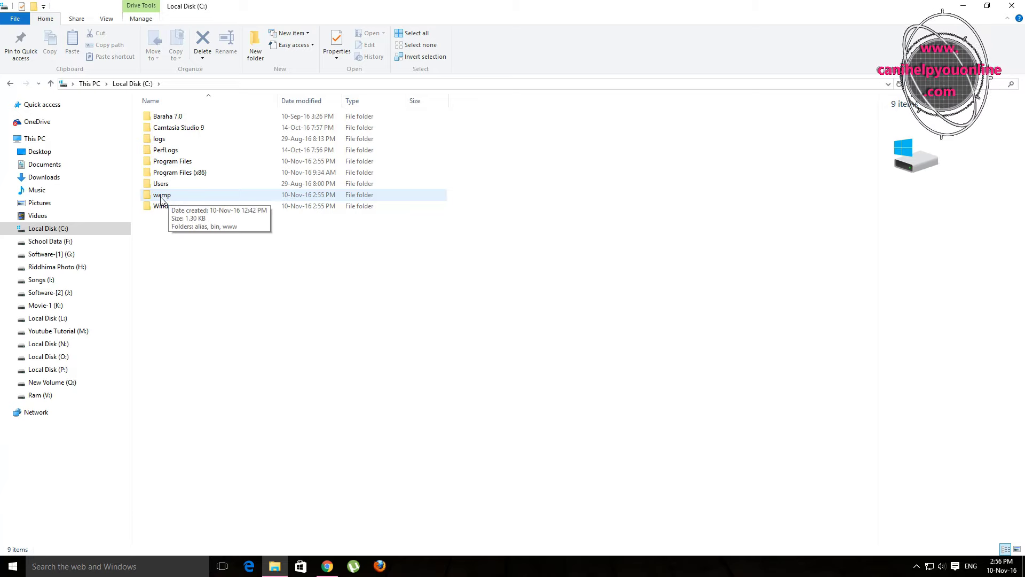
right_click(161, 199)
left_click(187, 424)
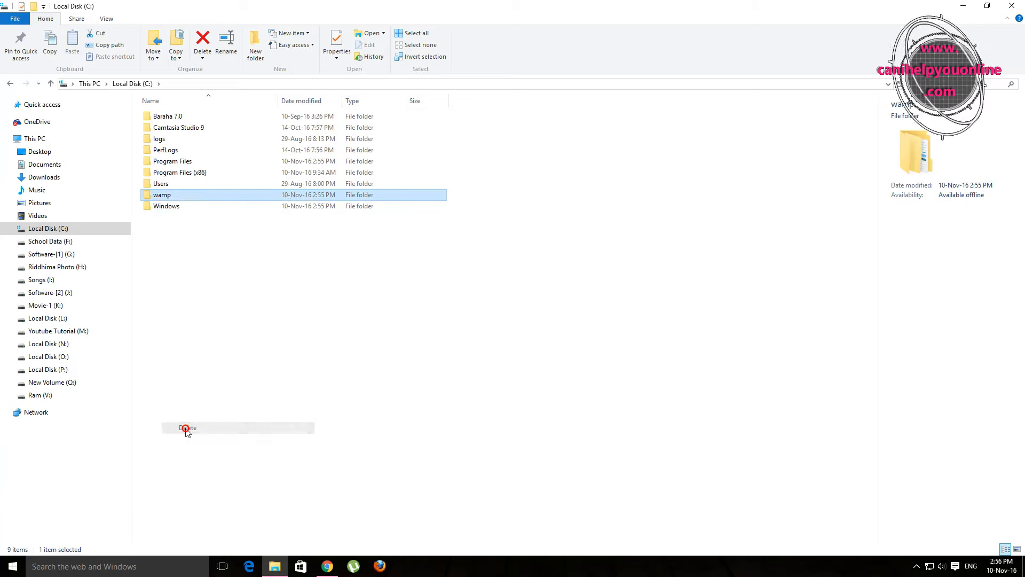
right_click(259, 336)
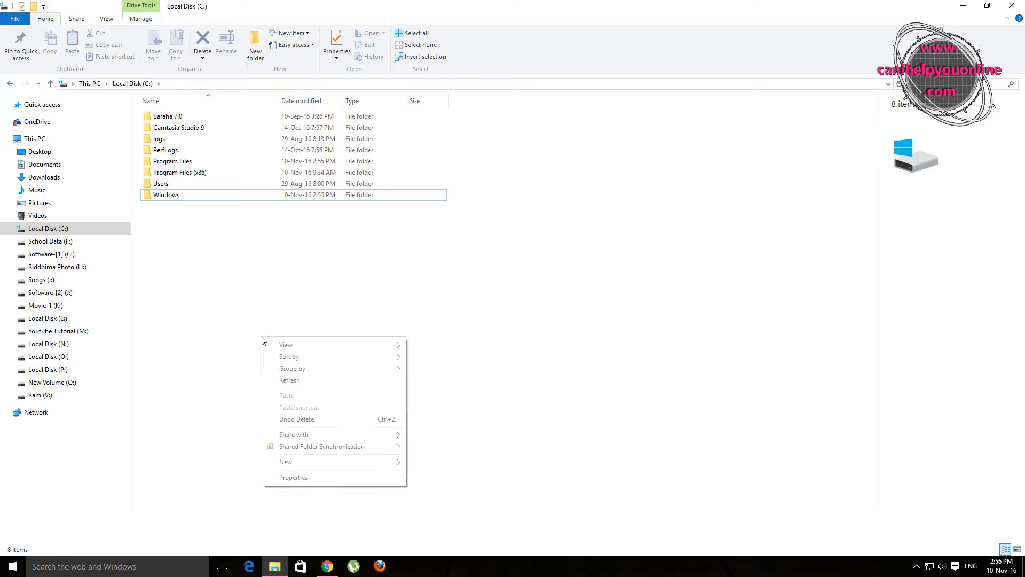
left_click(280, 379)
left_click(1012, 5)
Step: Refresh the desktop, run SSC_Setup_V3.0.1 from Downloads as administrator, and pass its welcome page
right_click(252, 128)
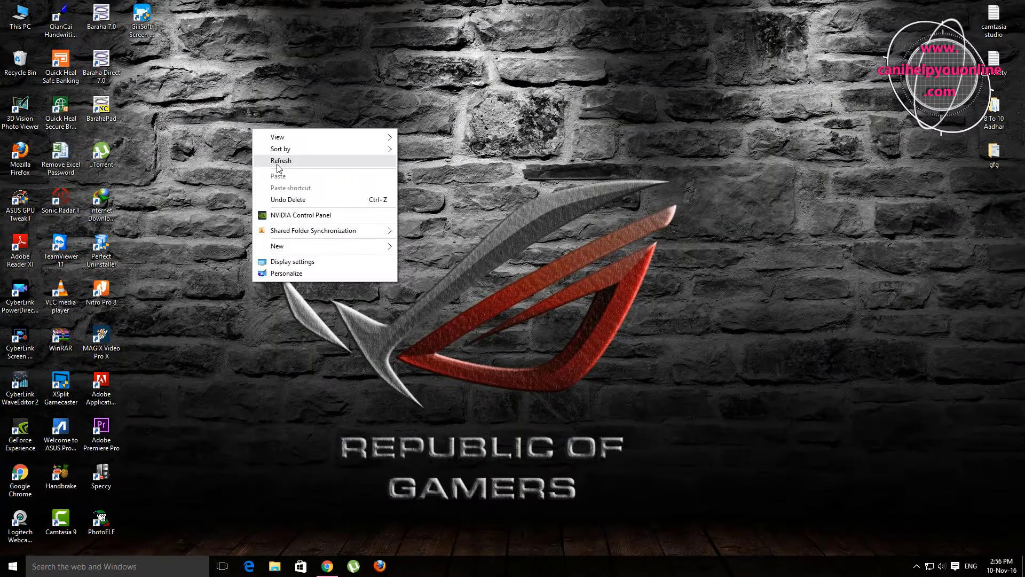
left_click(279, 159)
double_click(20, 16)
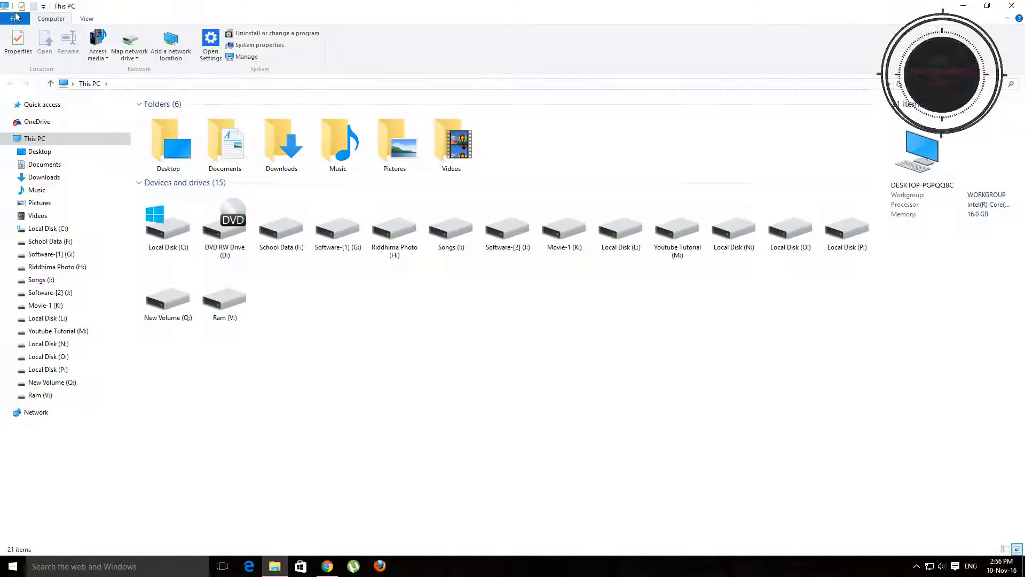
double_click(287, 142)
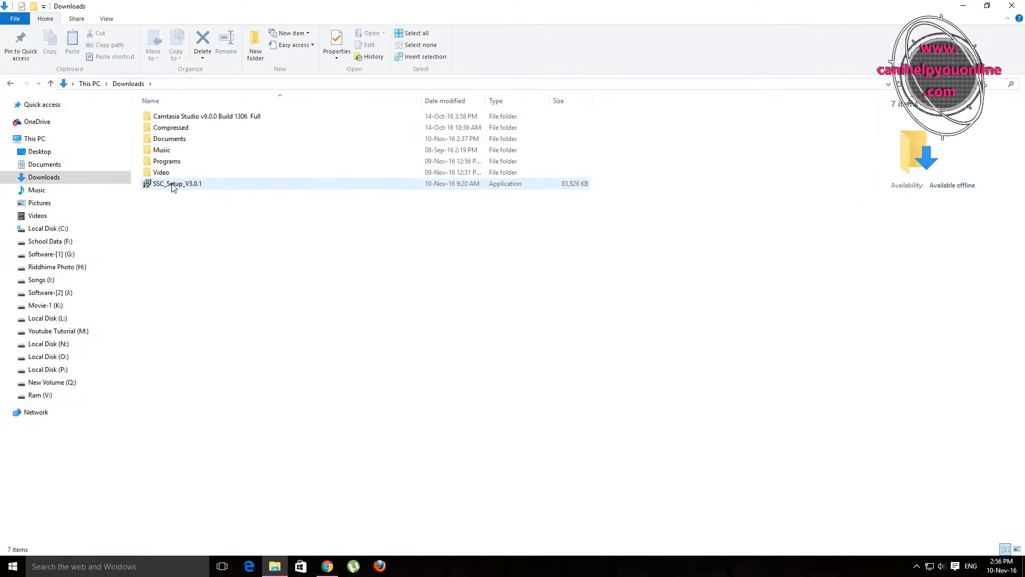
mouse_move(173, 185)
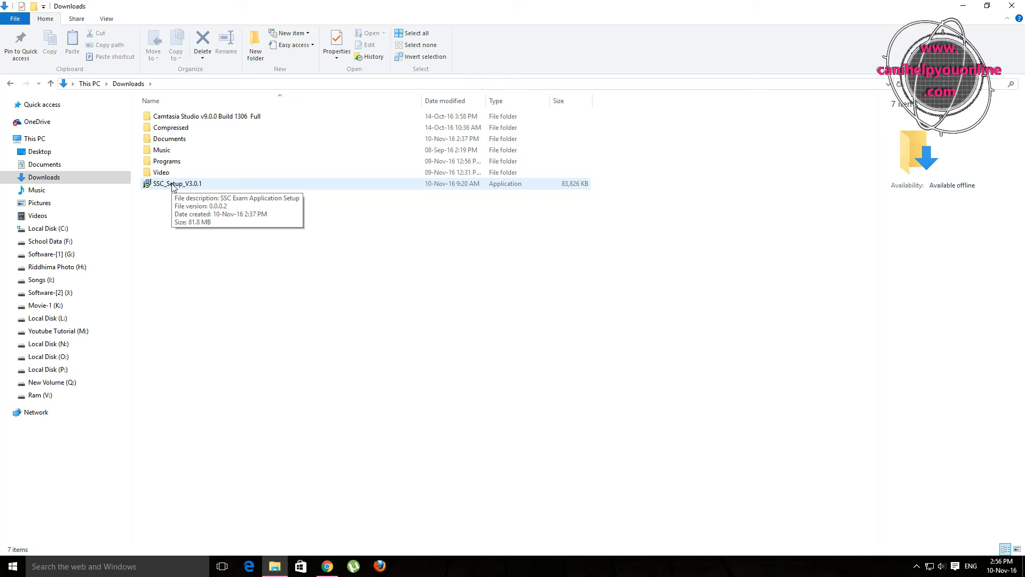
right_click(173, 185)
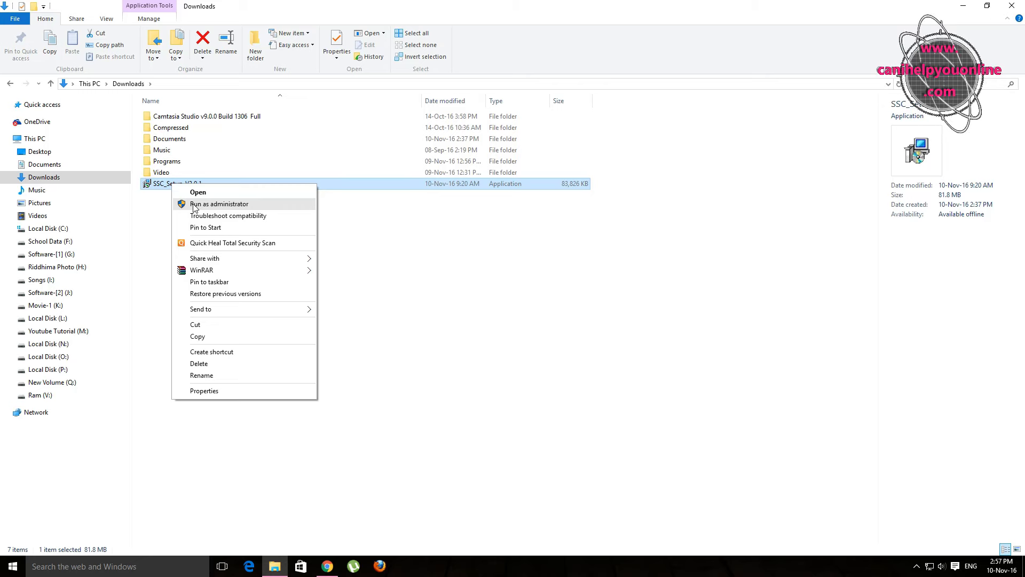
left_click(193, 207)
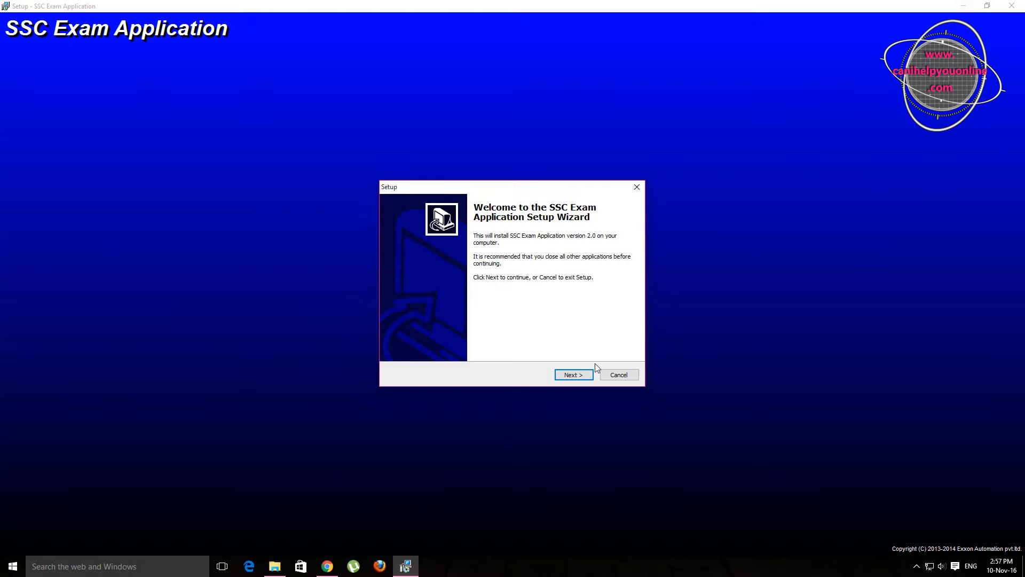
left_click(573, 374)
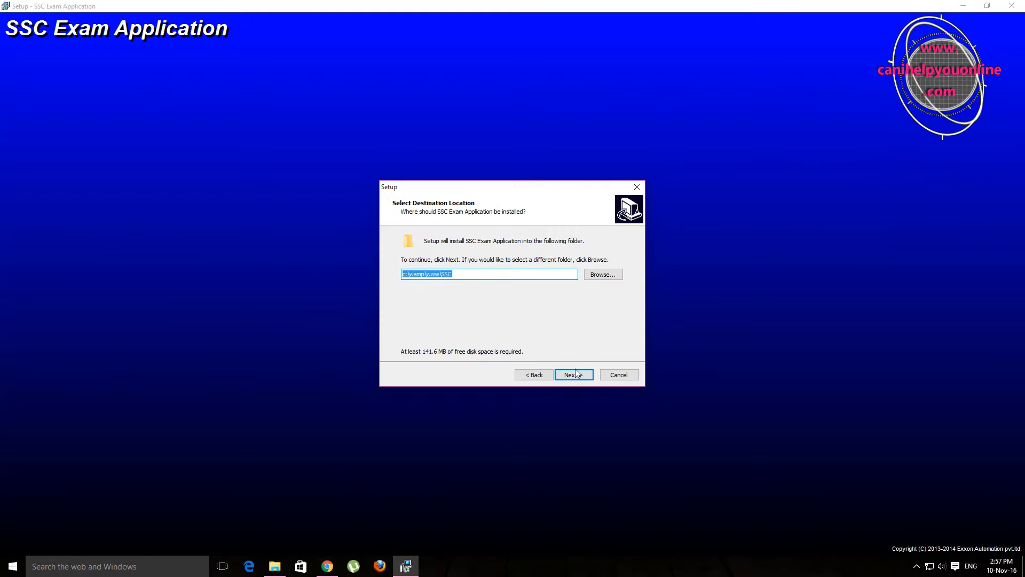
Step: Install SSC Exam Application to c:\wamp\www\SSC, repairing the Visual C++ 2008 Redistributable
left_click(575, 374)
left_click(572, 375)
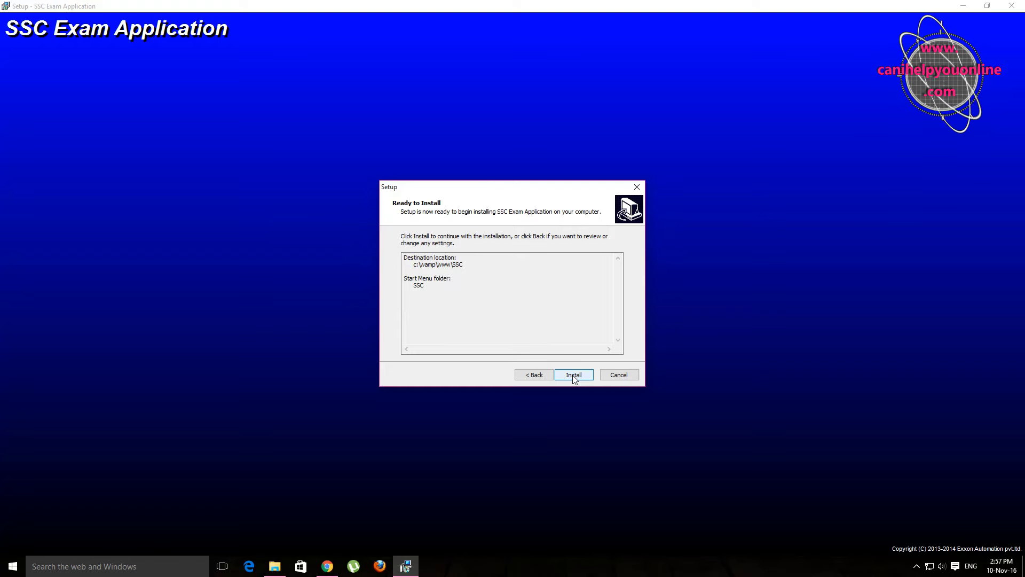
left_click(572, 374)
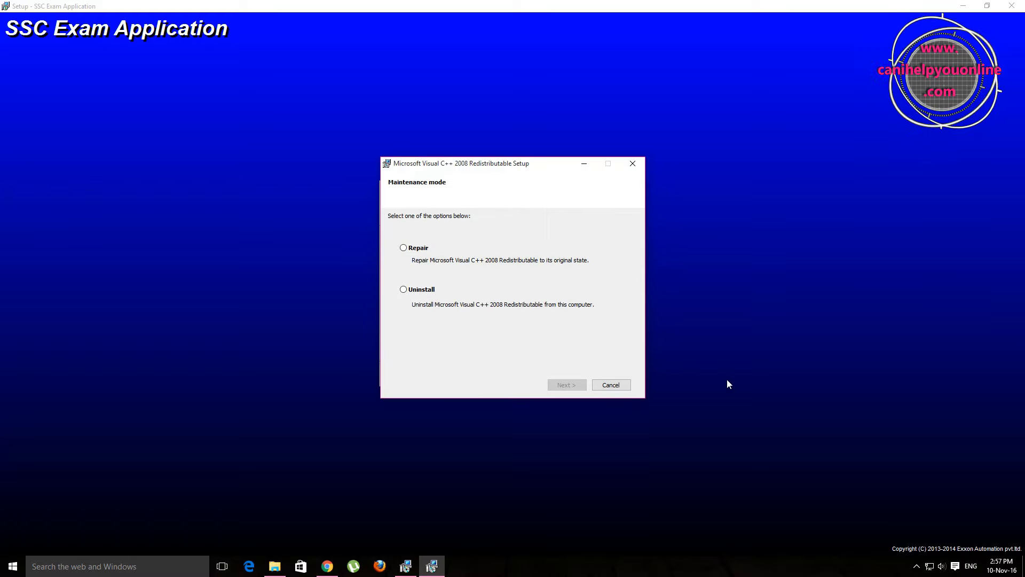
left_click(403, 247)
left_click(579, 385)
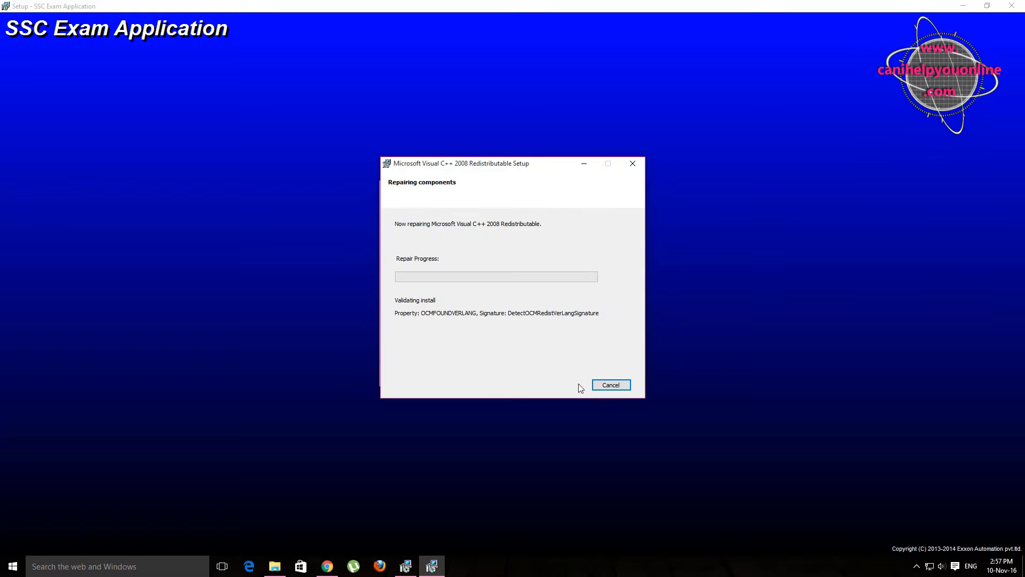
left_click(607, 385)
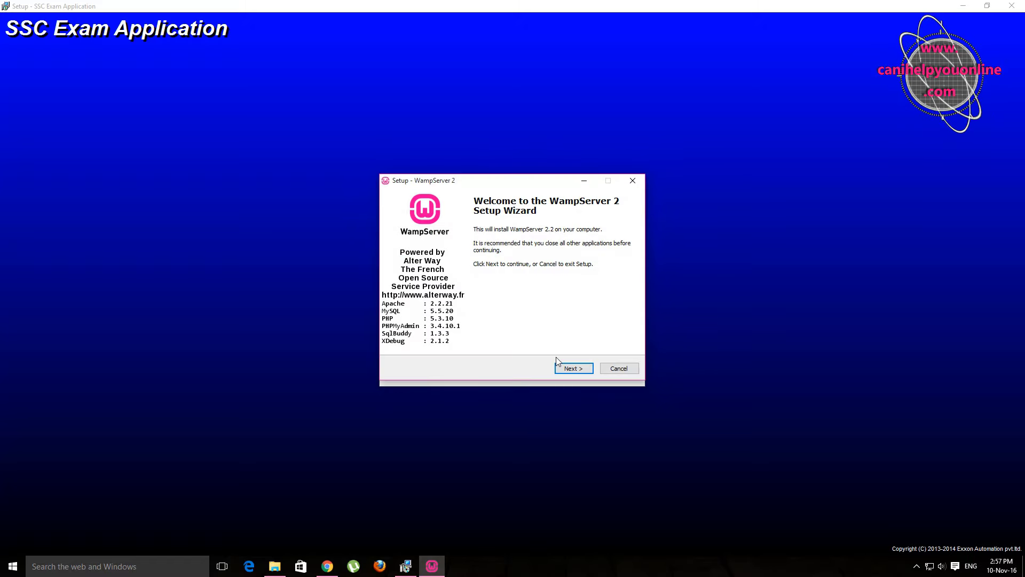
Step: Install WampServer 2 into the existing c:\wamp with a Quick Launch icon, keeping explorer as browser
left_click(587, 367)
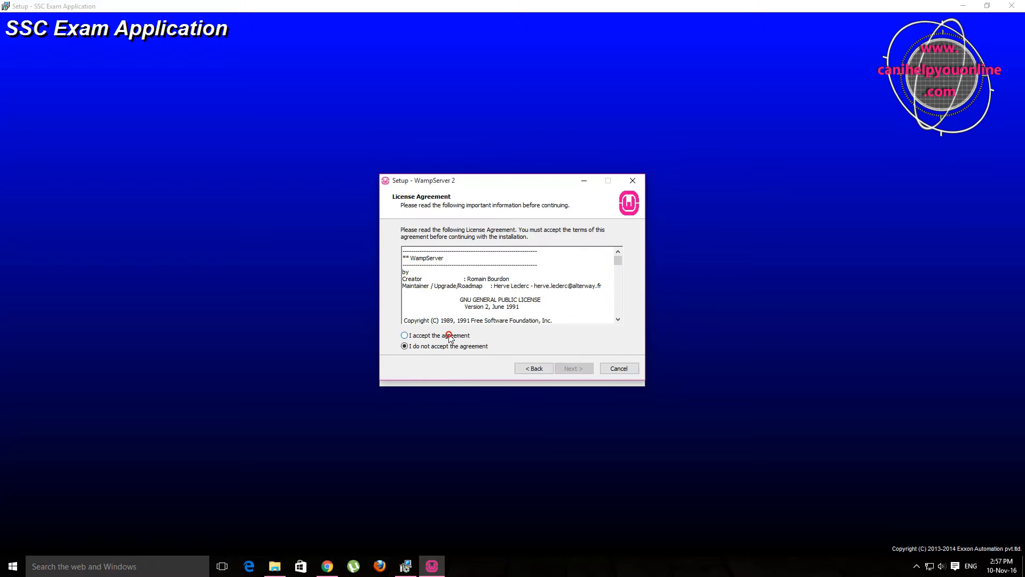
left_click(448, 335)
left_click(570, 368)
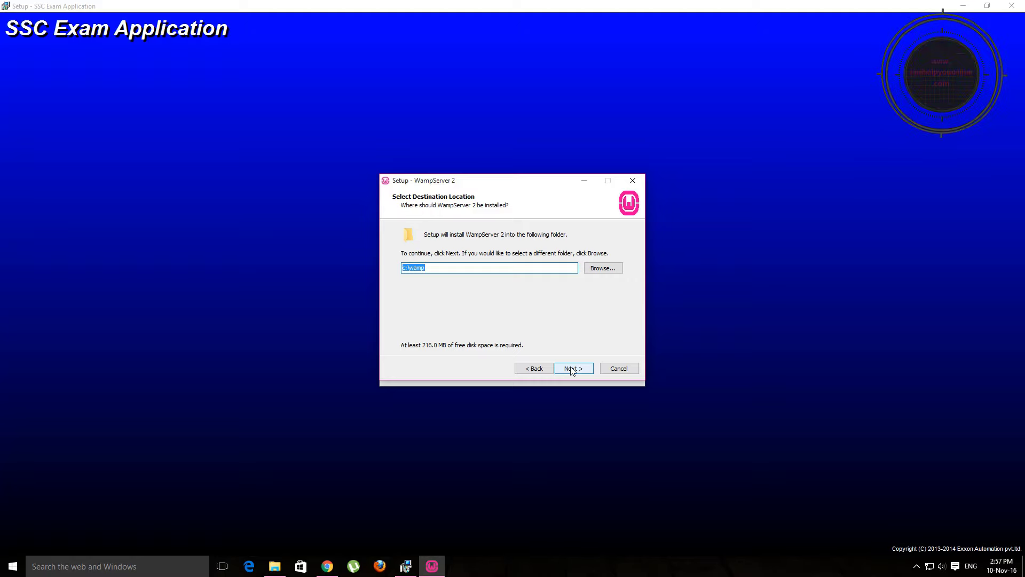
left_click(571, 369)
left_click(548, 332)
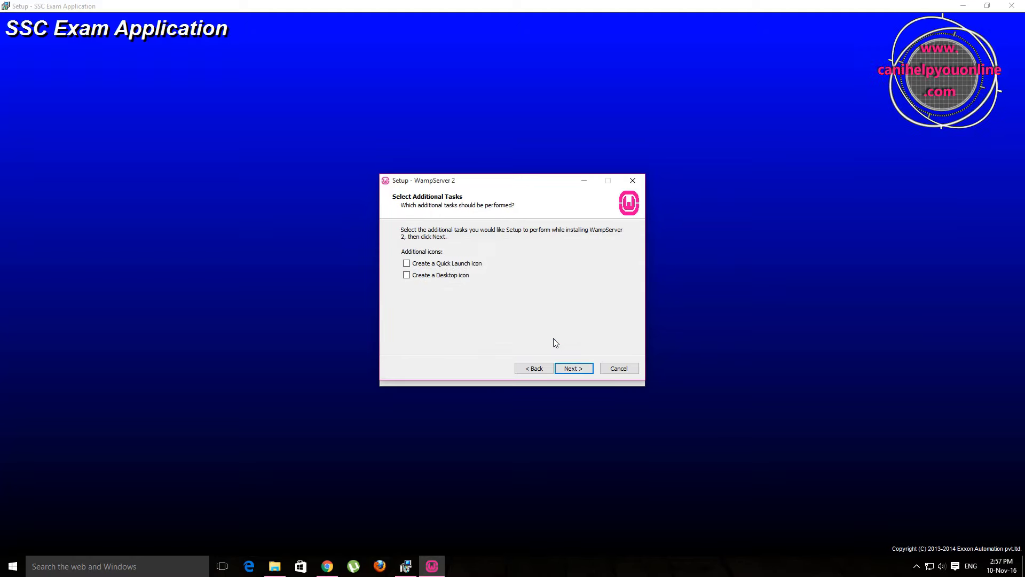
left_click(441, 264)
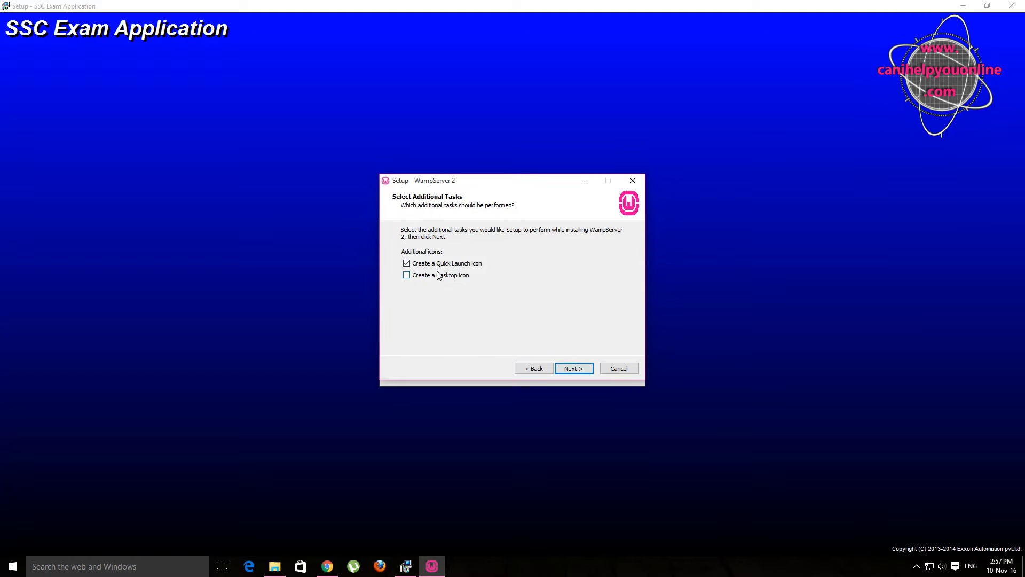
left_click(575, 366)
left_click(577, 367)
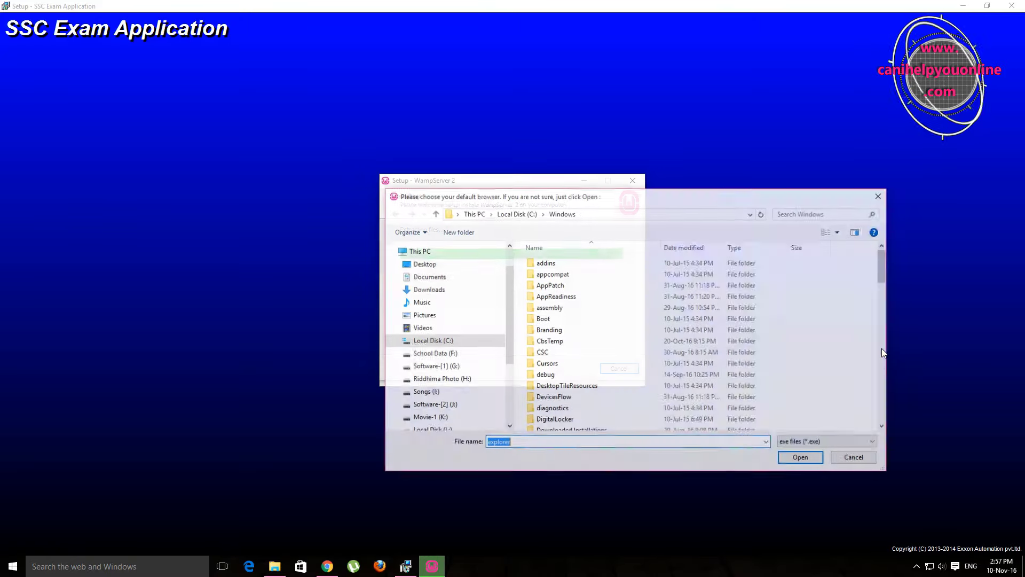
left_click(801, 458)
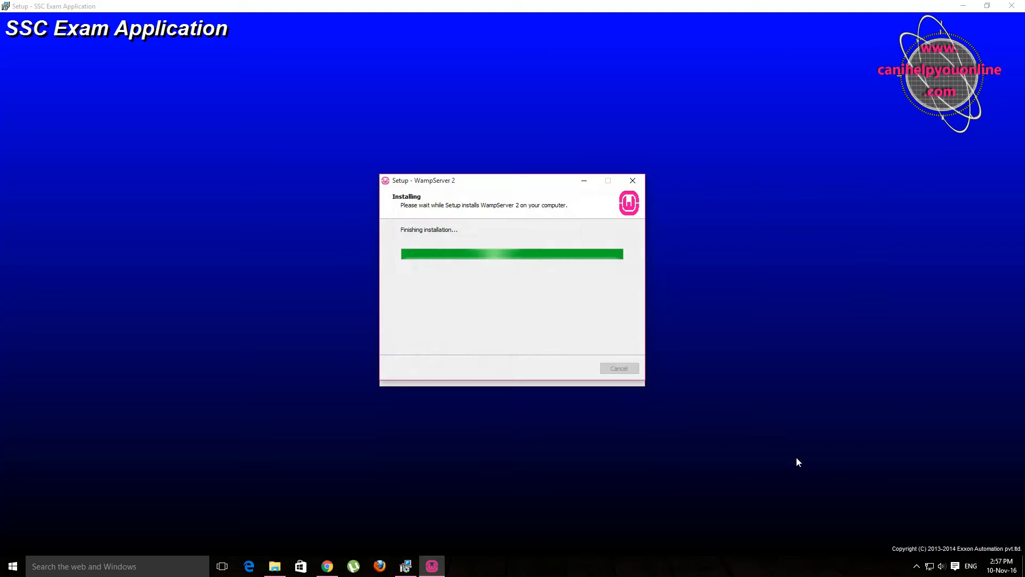
left_click(575, 370)
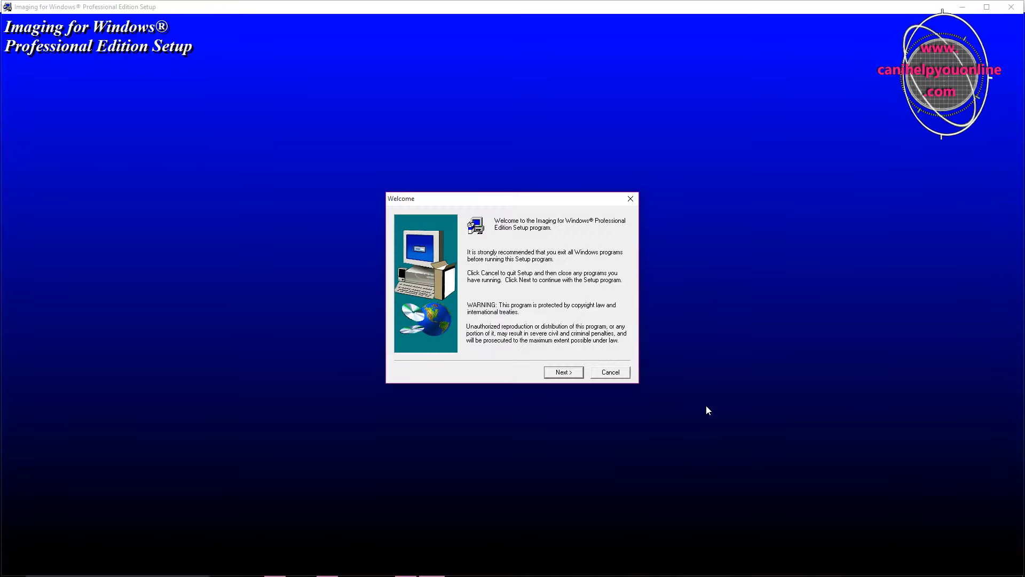
Step: Install Imaging for Windows with default folders and the Word/Excel scan button, then finish SSC setup
left_click(568, 371)
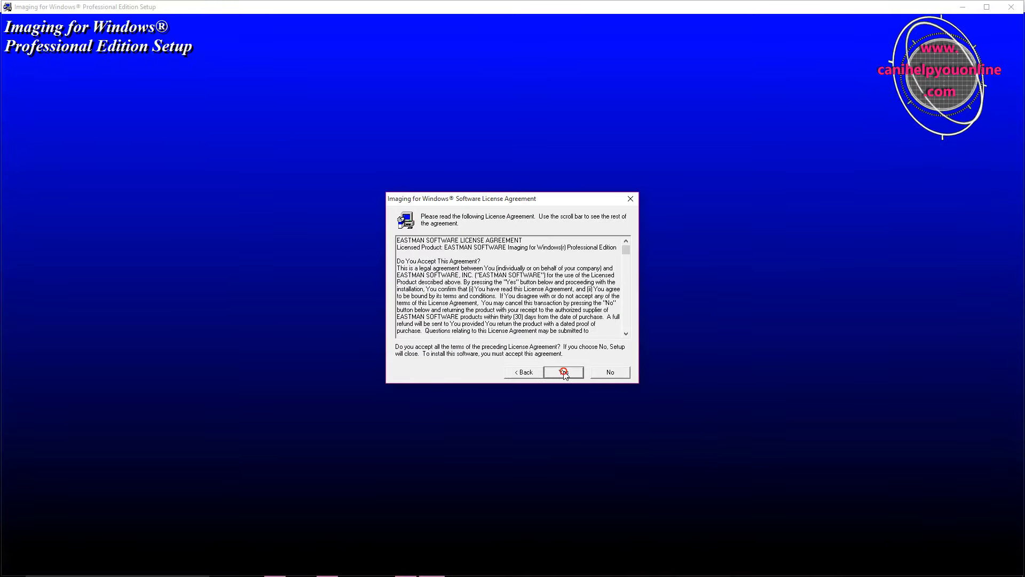
left_click(564, 372)
left_click(562, 371)
left_click(477, 323)
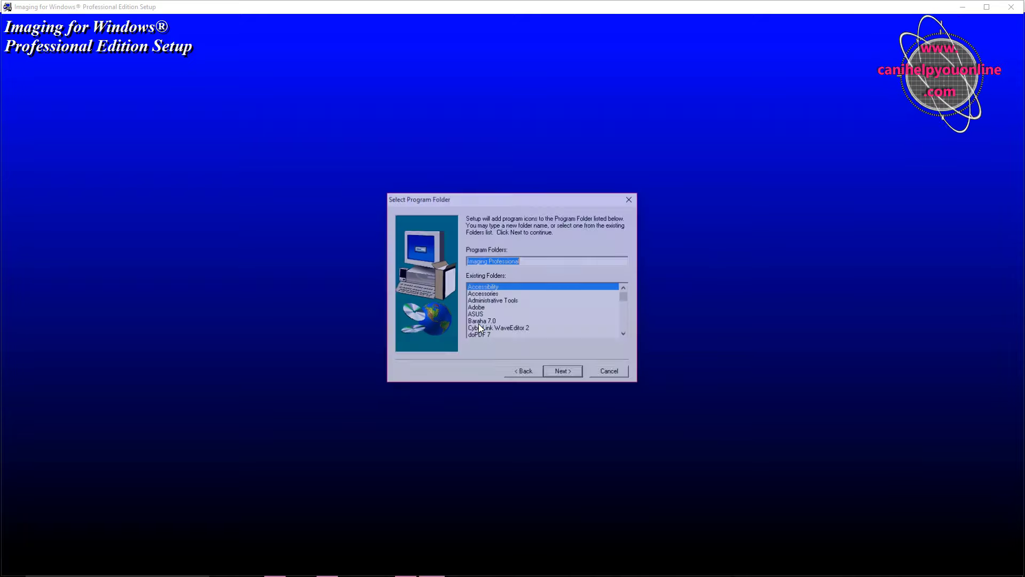
left_click(563, 370)
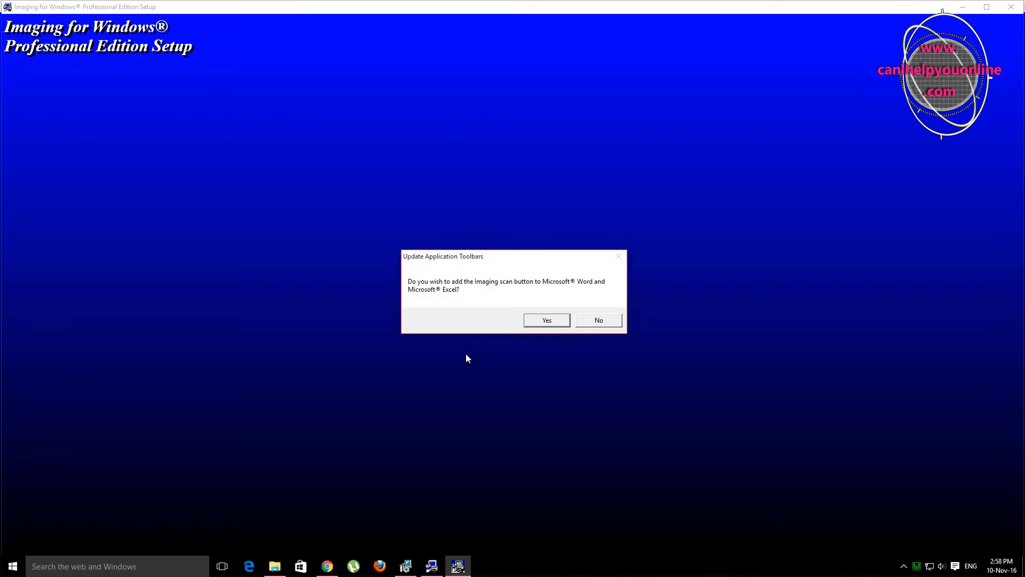
left_click(547, 322)
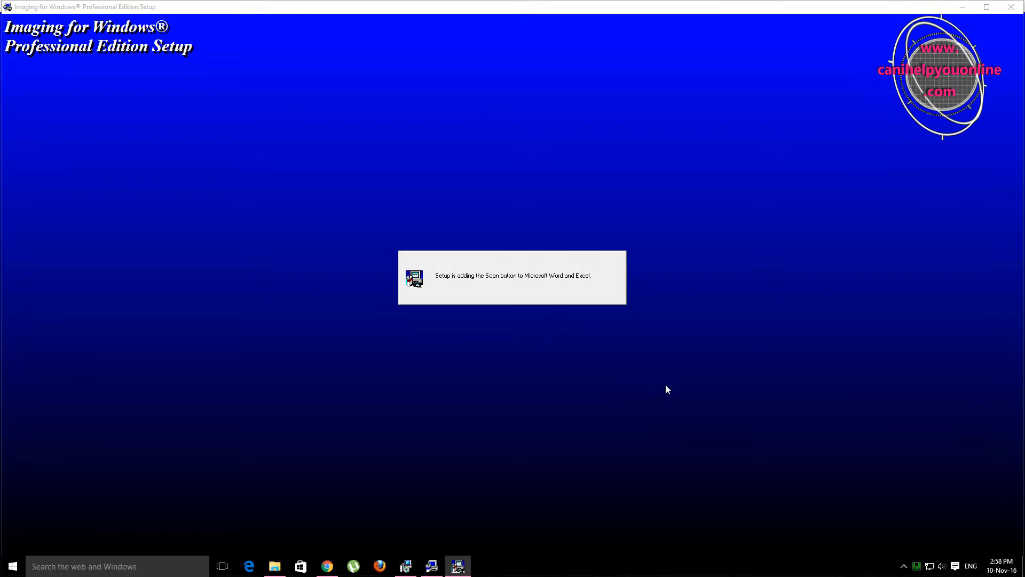
left_click(565, 372)
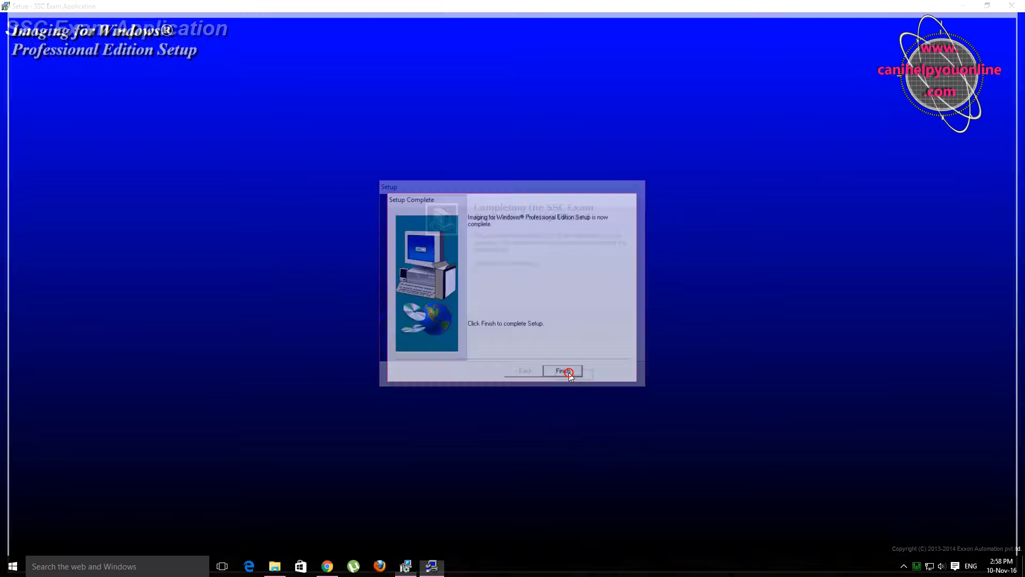
left_click(569, 372)
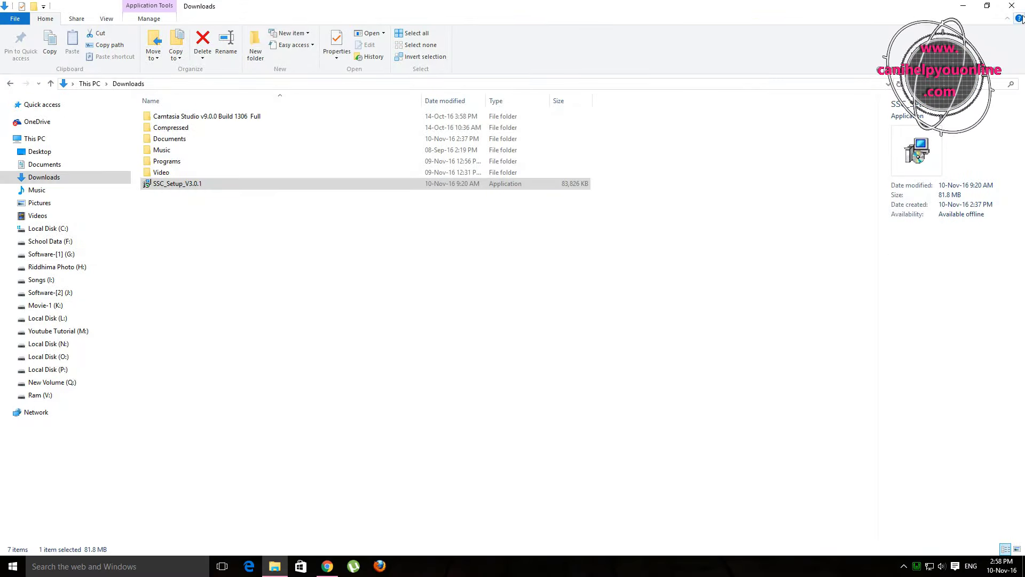
Step: Close the Explorer window and refresh the desktop
left_click(1011, 6)
right_click(380, 189)
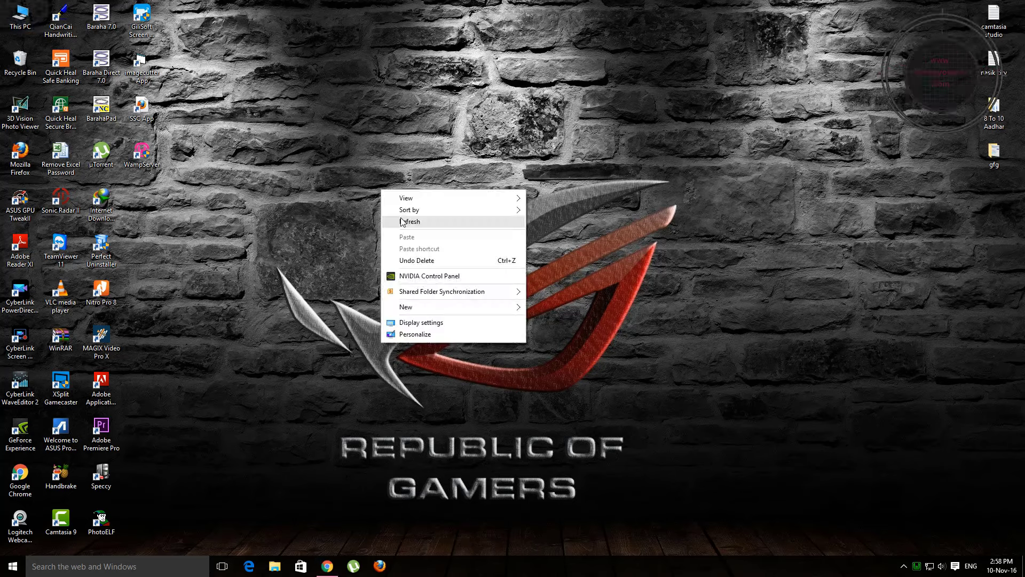
right_click(402, 219)
left_click(324, 130)
right_click(324, 131)
left_click(347, 166)
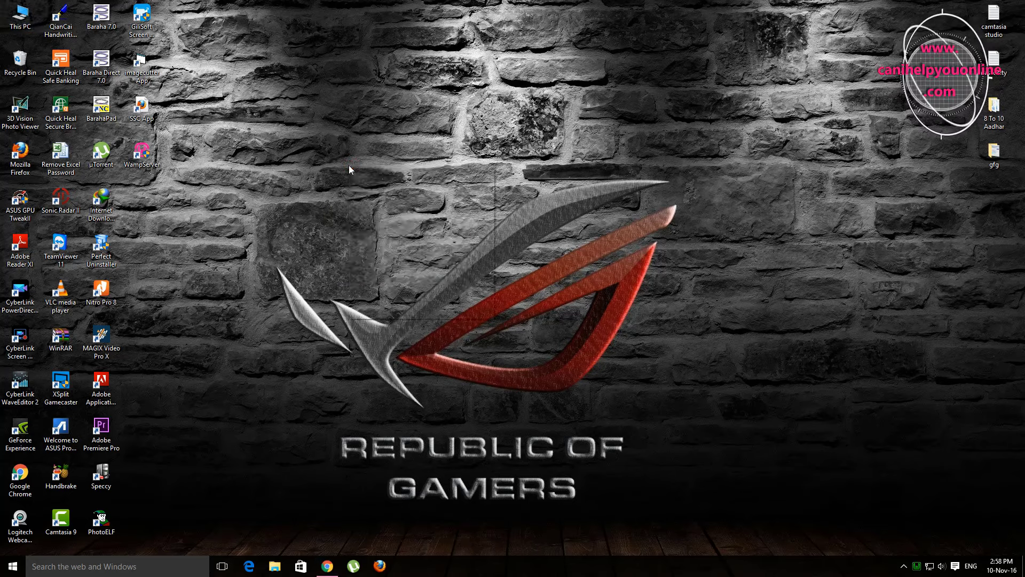
right_click(349, 166)
left_click(367, 198)
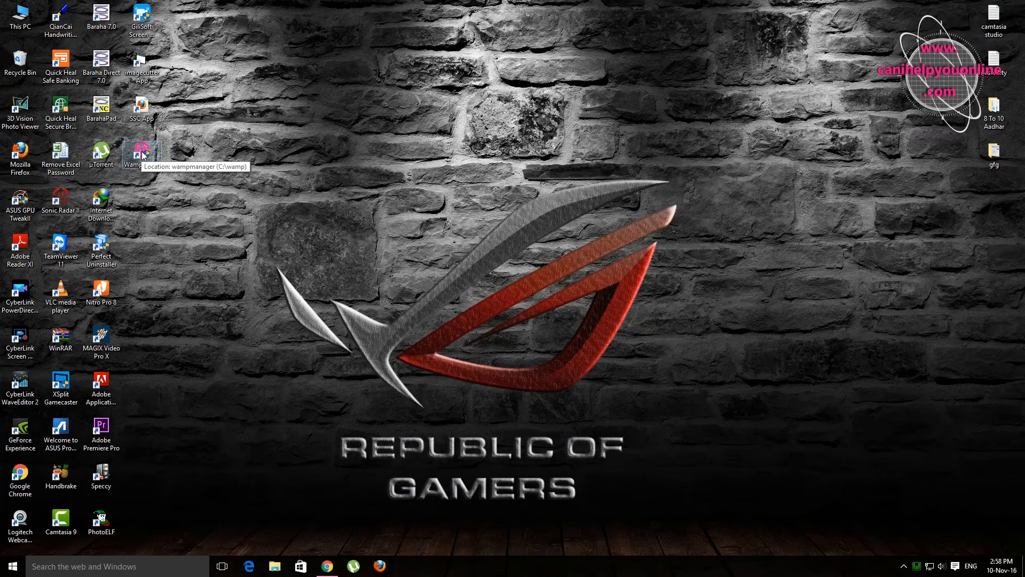
Step: Launch WampServer with administrator approval and put it online from its tray menu
double_click(142, 153)
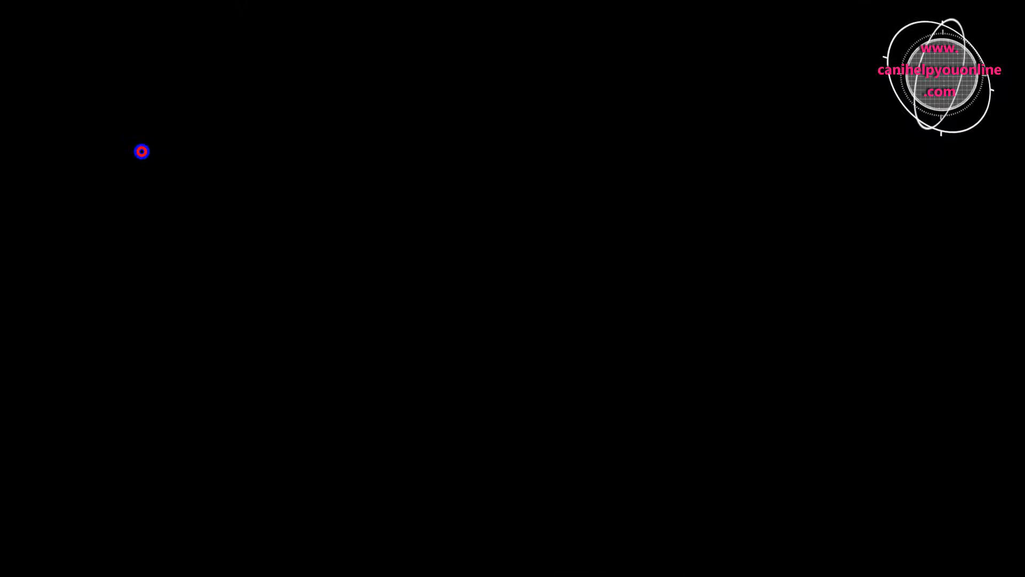
left_click(565, 306)
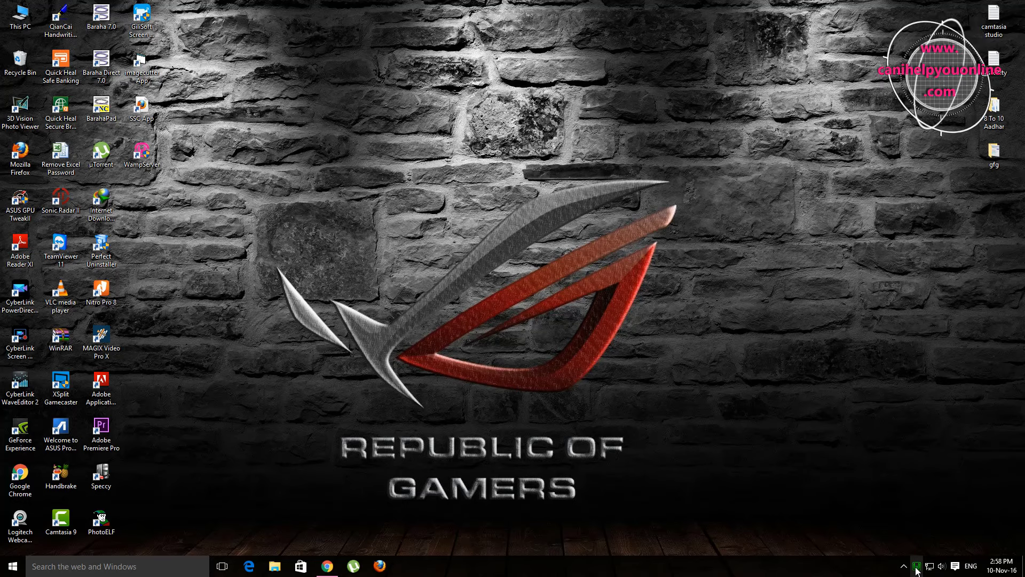
mouse_move(916, 570)
left_mouse_down()
mouse_move(903, 566)
mouse_move(922, 551)
left_mouse_up()
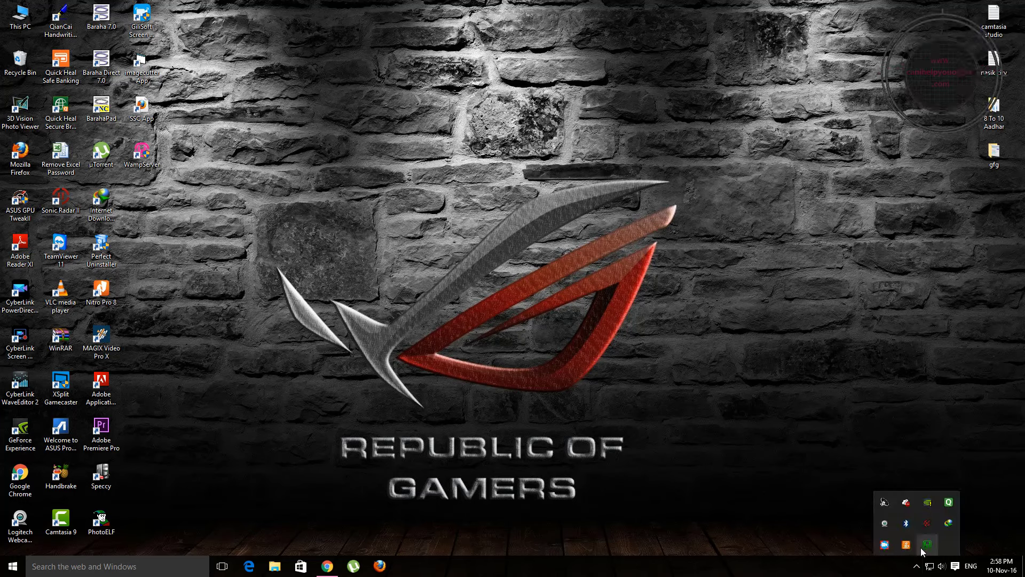
left_click(927, 546)
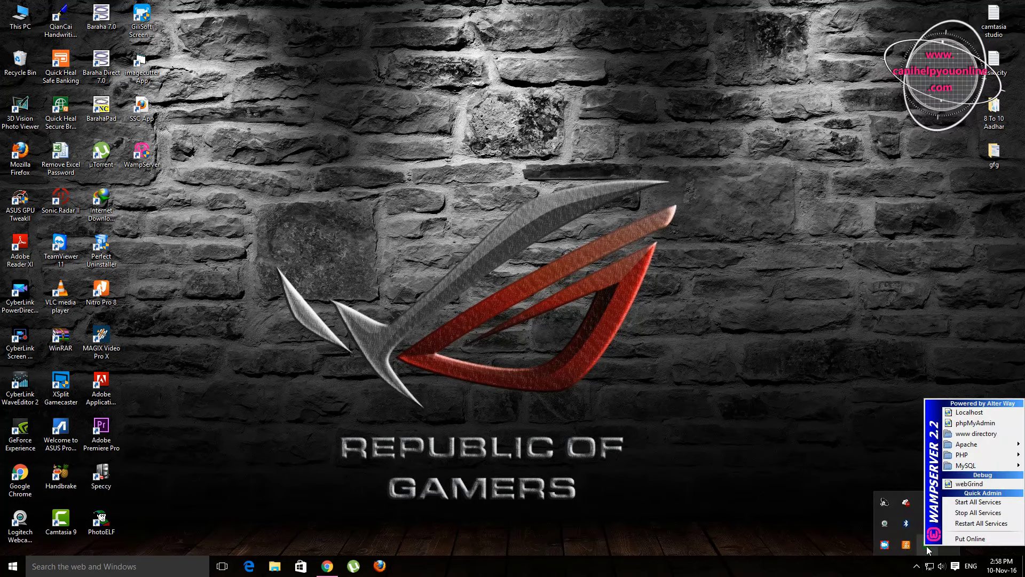
left_click(975, 539)
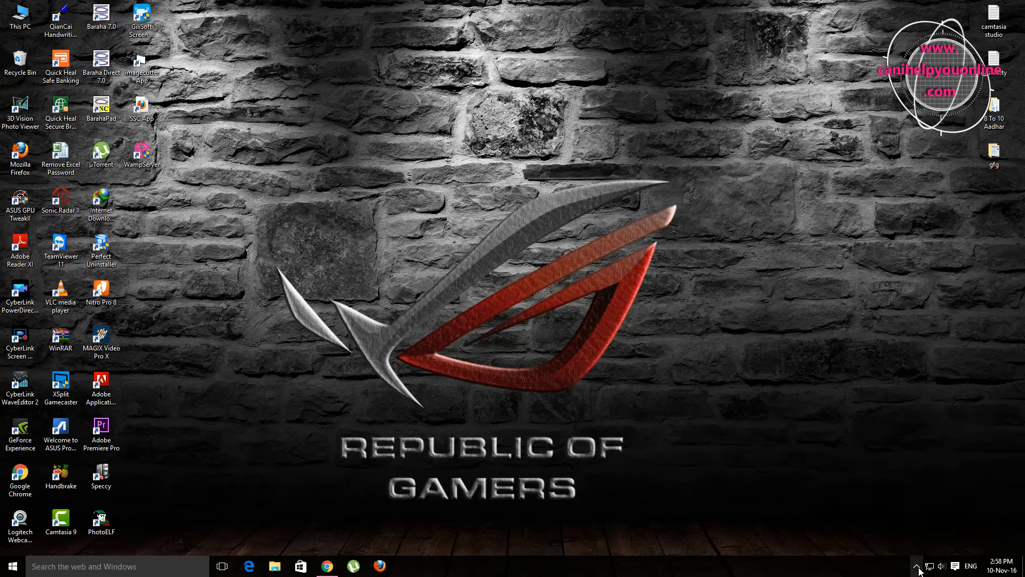
left_click(928, 545)
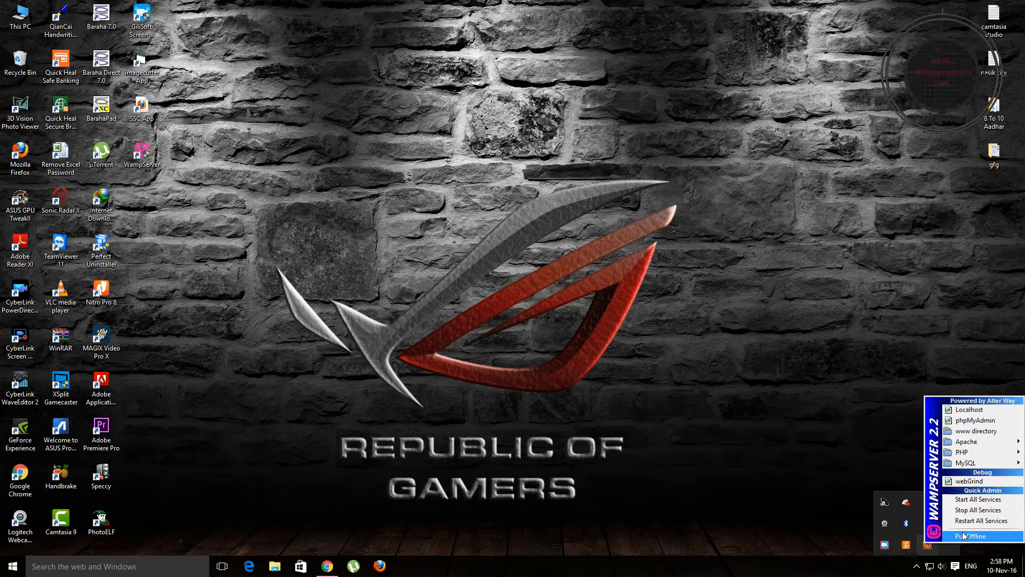
left_click(590, 333)
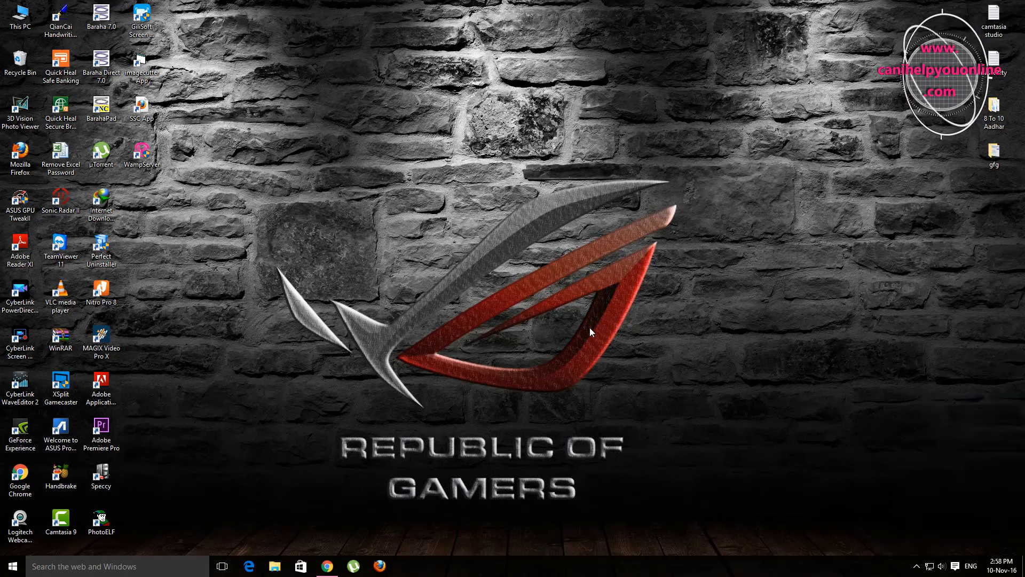
Step: Launch the SSC App in Firefox and select Division MUMBAI and School 1602053
double_click(142, 110)
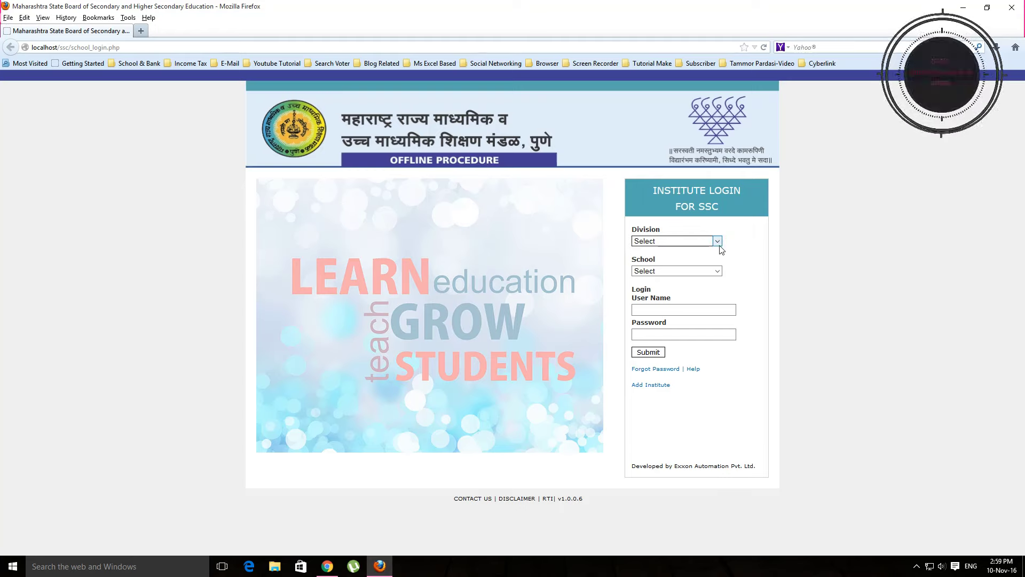
left_click(718, 243)
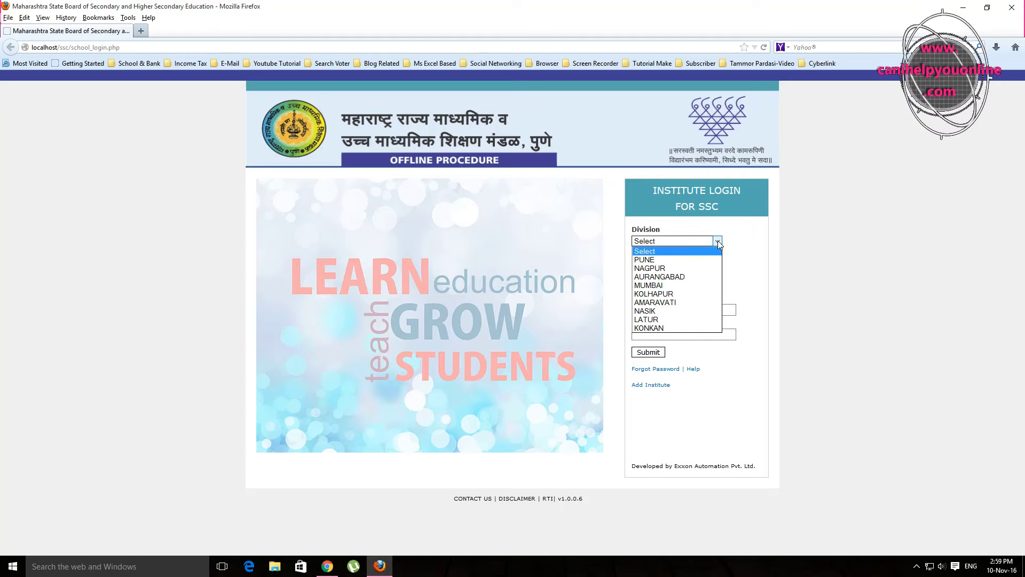
left_click(656, 285)
left_click(718, 272)
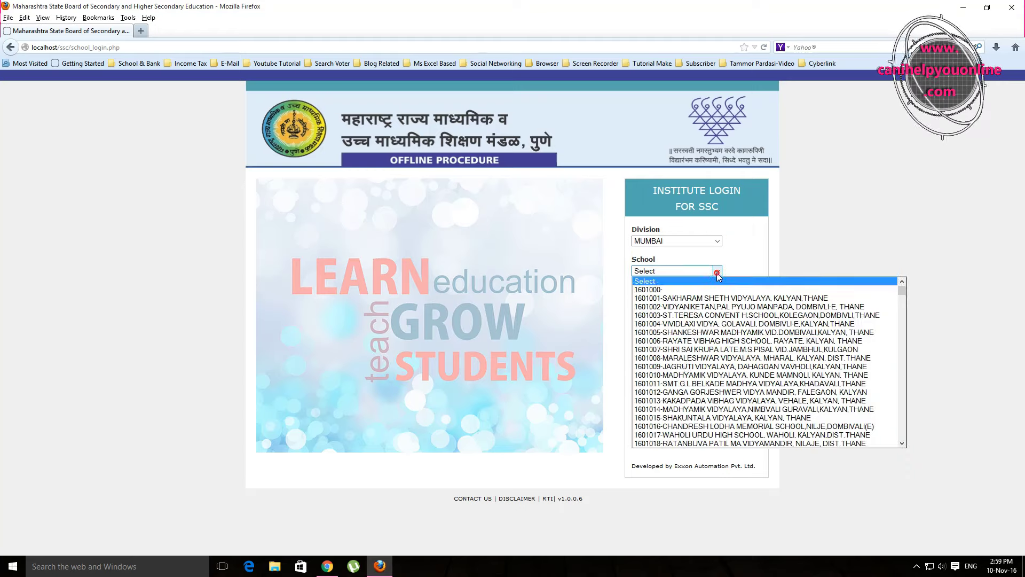
scroll(727, 377, "down", 15)
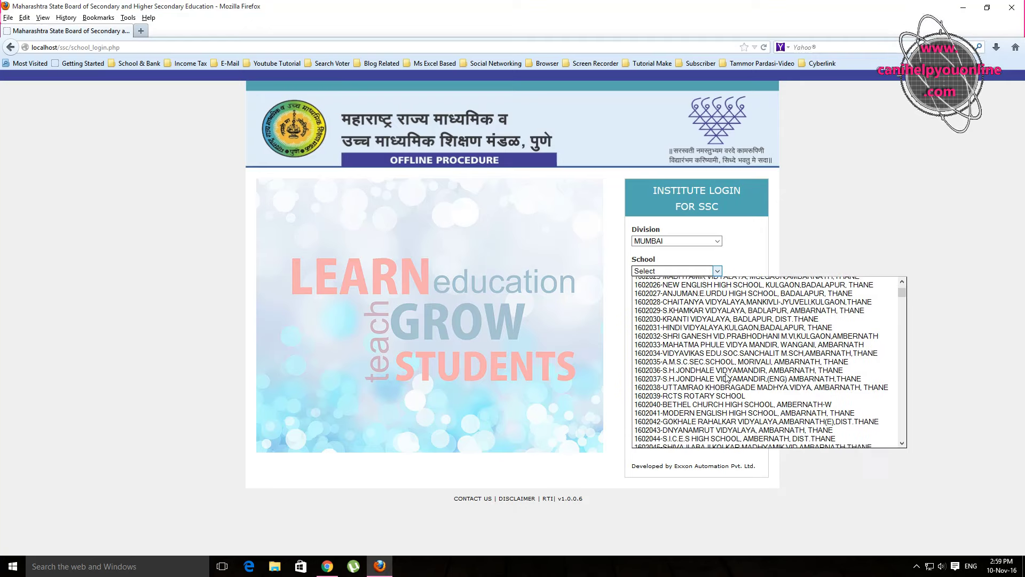
scroll(726, 376, "down", 4)
left_click(726, 406)
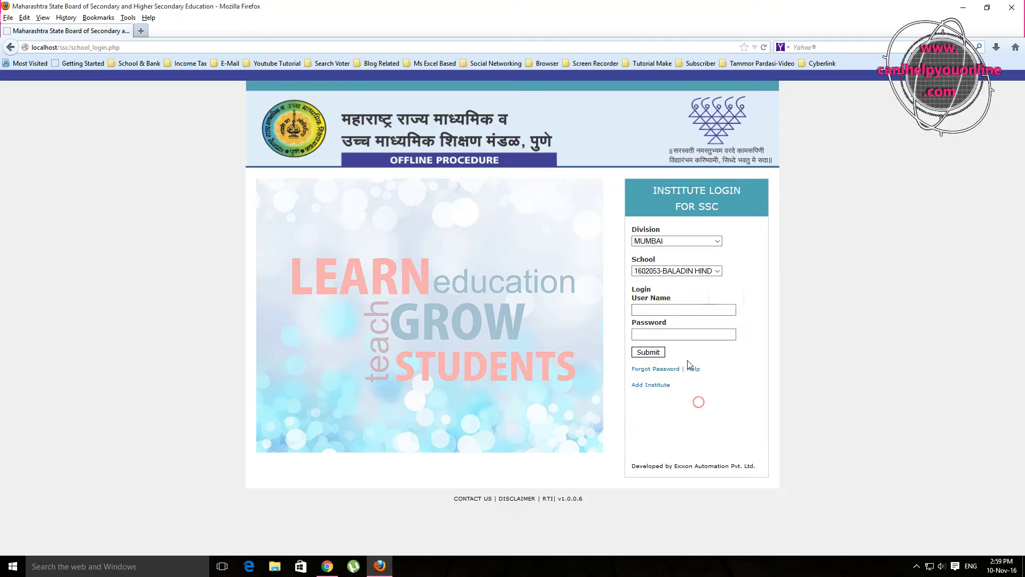
Step: Enter the institute user name and password and submit the login
left_click(652, 310)
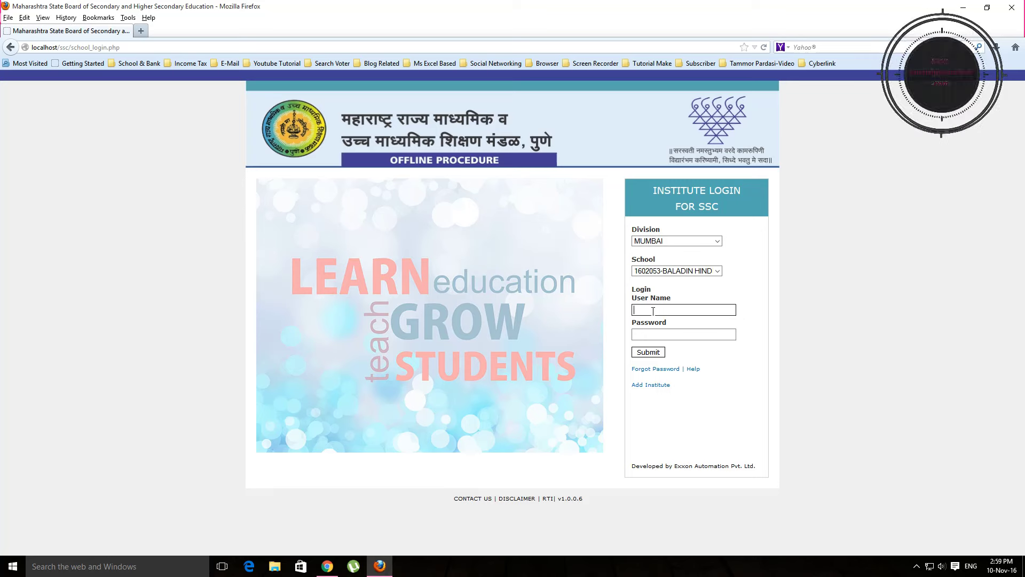
type("S16")
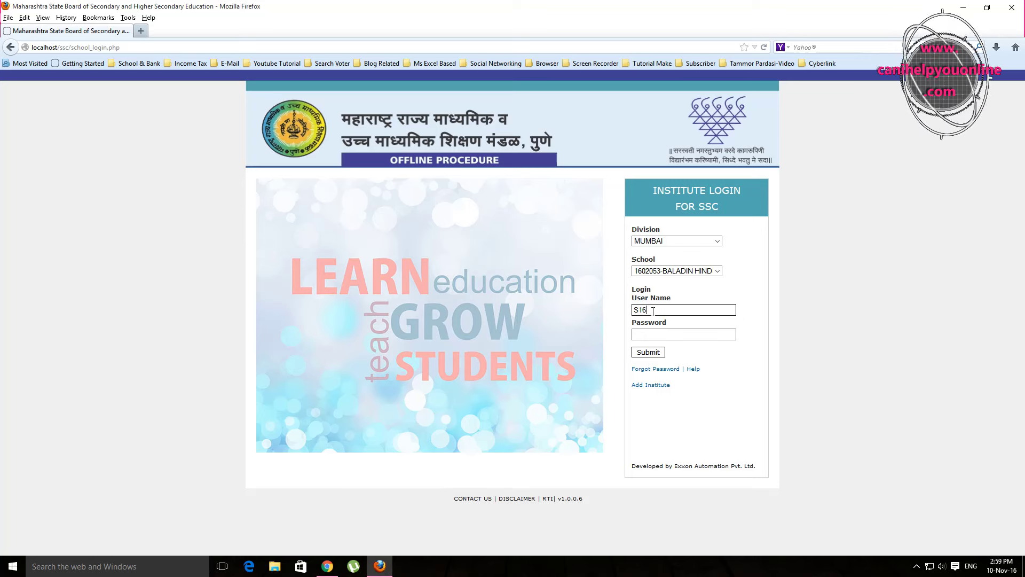
type("02053")
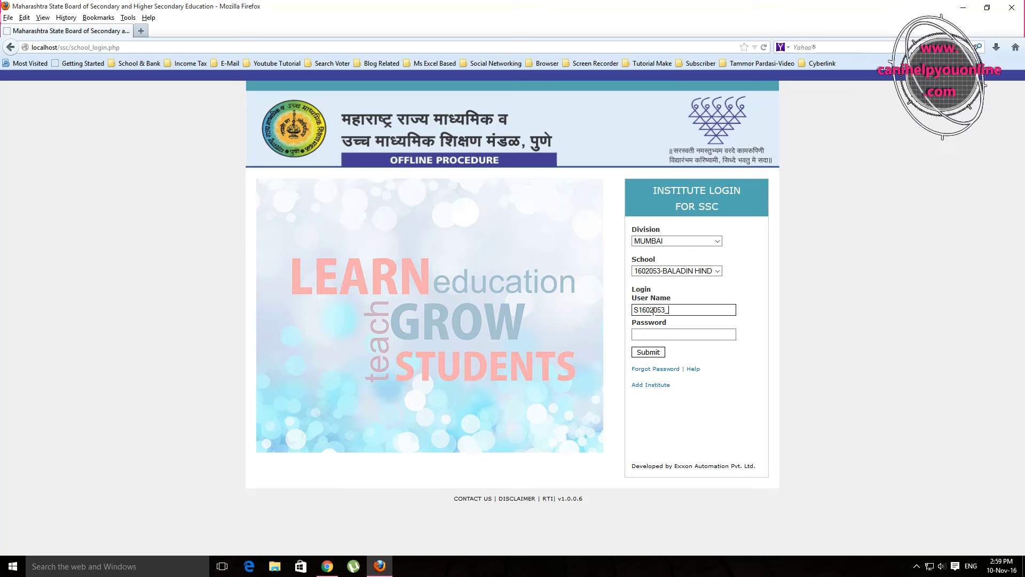
type("_1")
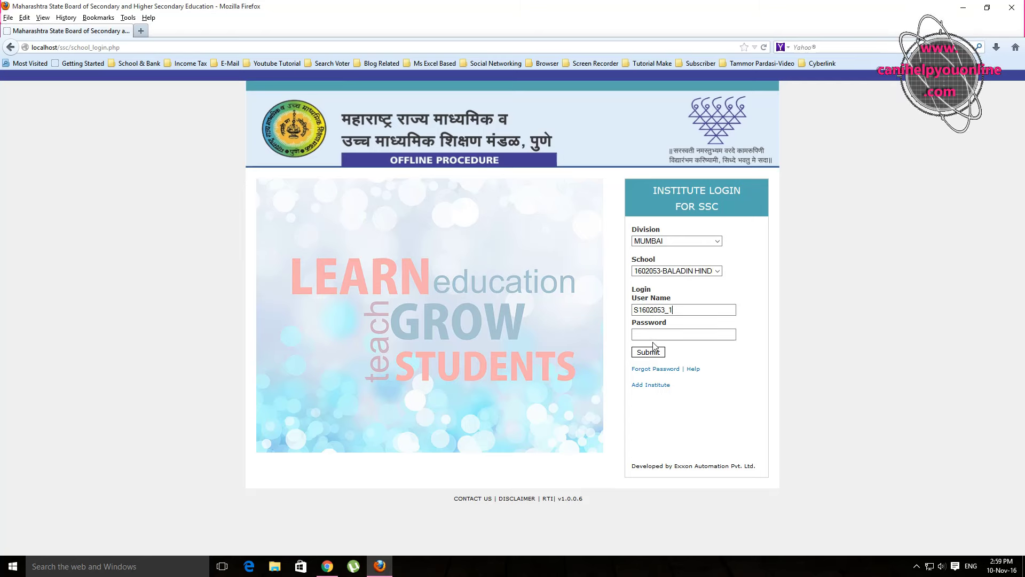
left_click(655, 334)
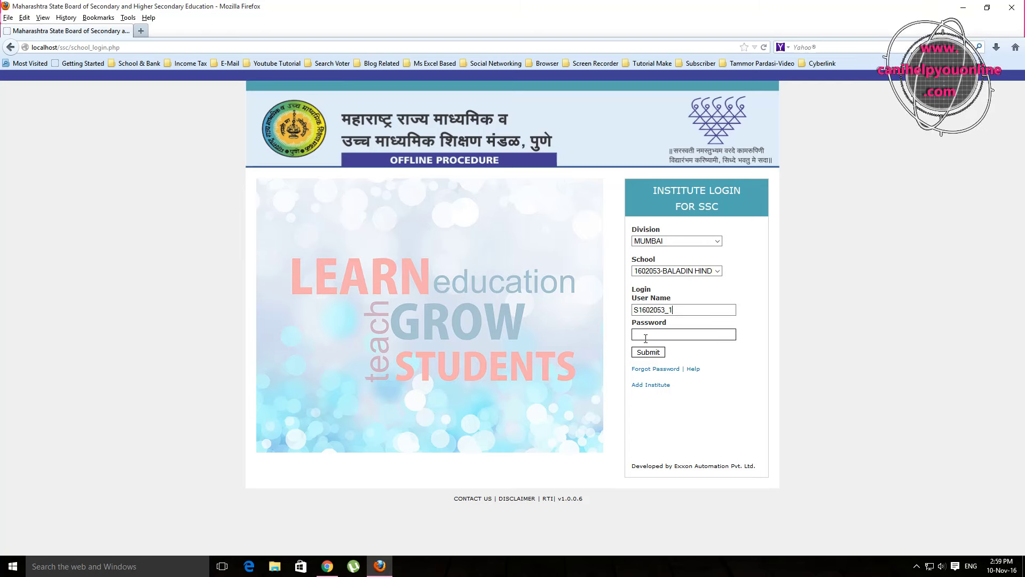
left_click(650, 353)
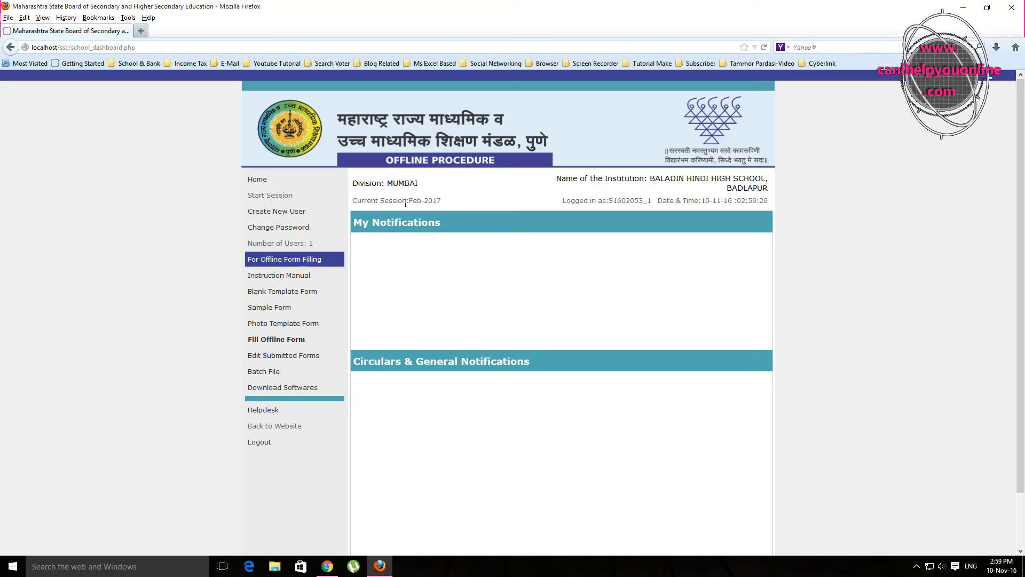
Step: Open Fill Offline Form for the Feb-2017 session and place the cursor in Birth Place
left_click_drag(409, 203, 436, 202)
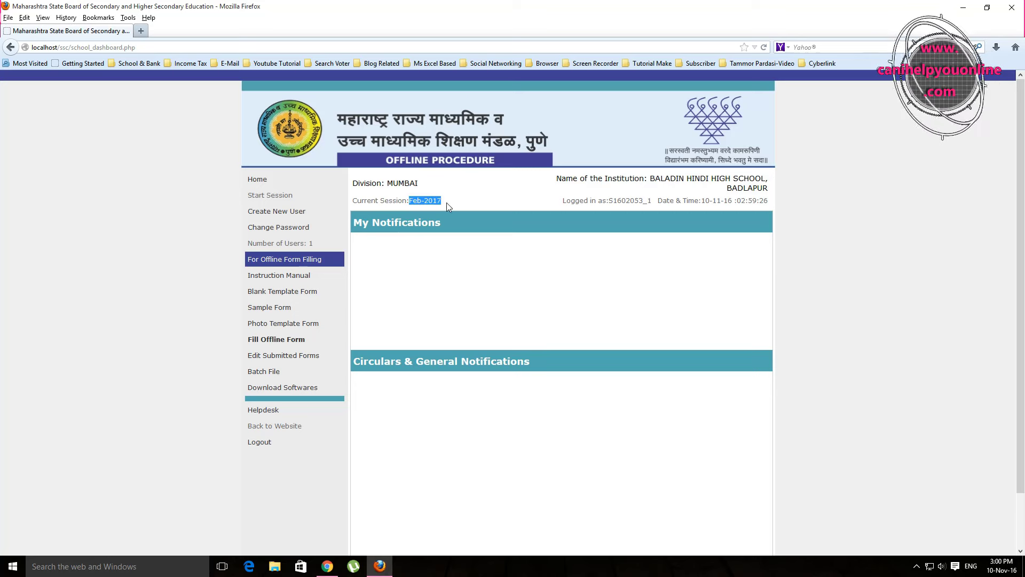
left_click(484, 266)
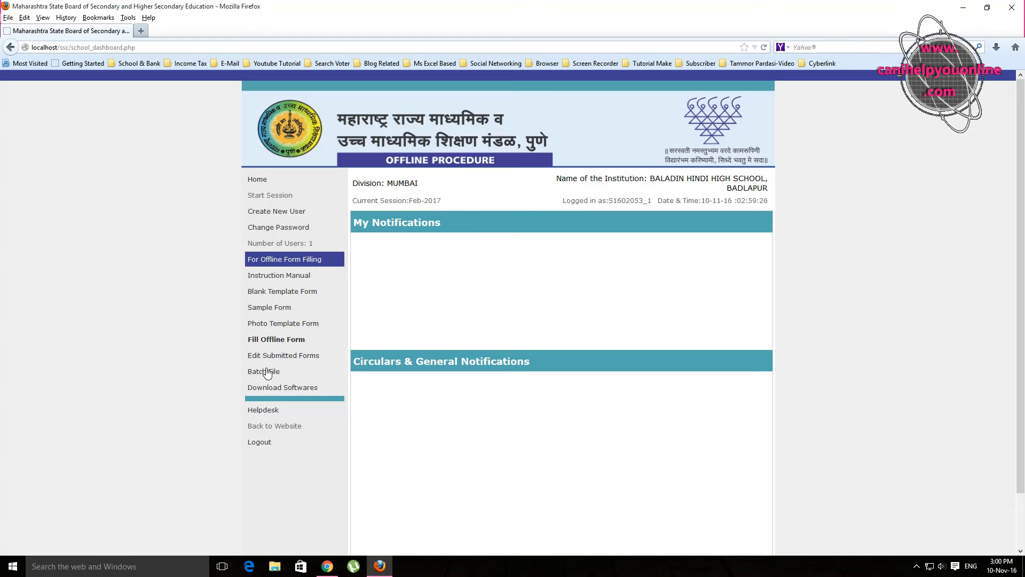
left_click(282, 341)
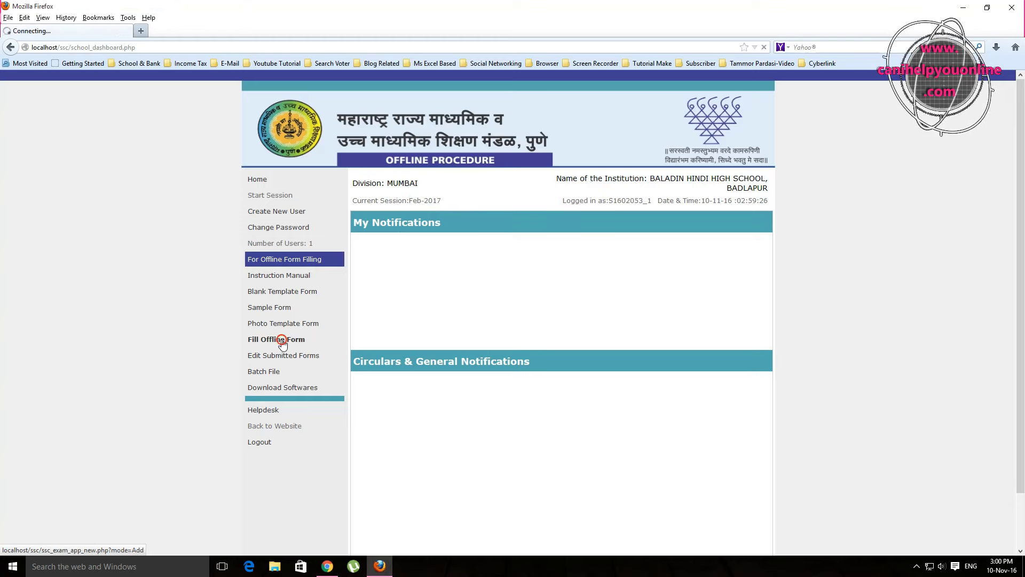
scroll(856, 451, "down", 2)
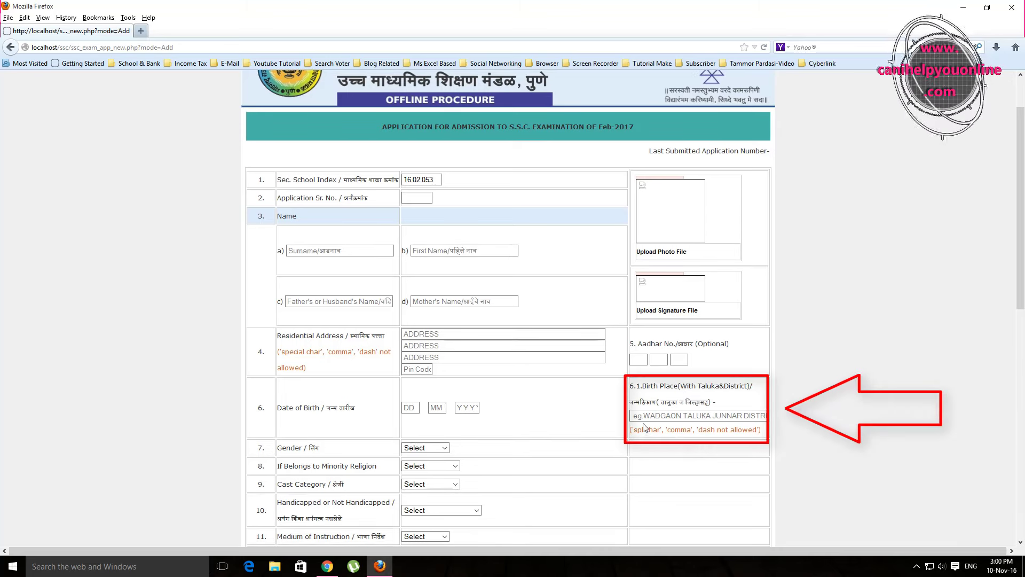
left_click(746, 411)
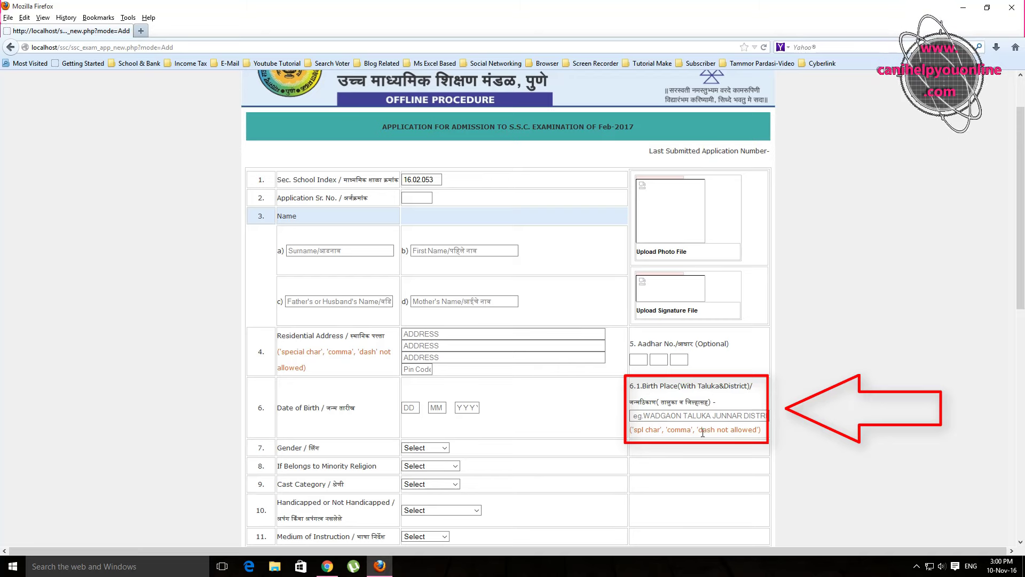